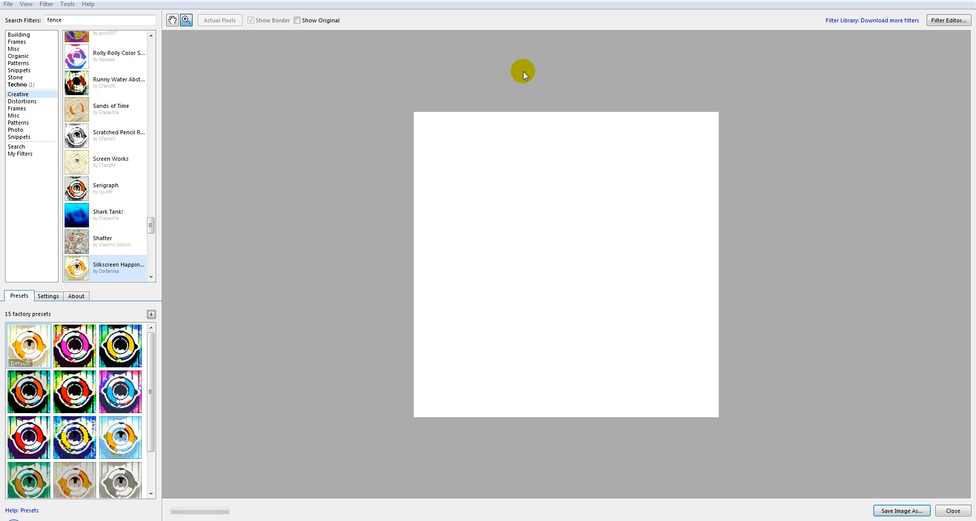
Open the image ctest.jpg from the FilterForge folder
{"action": "left_click", "coordinate": [8, 5]}
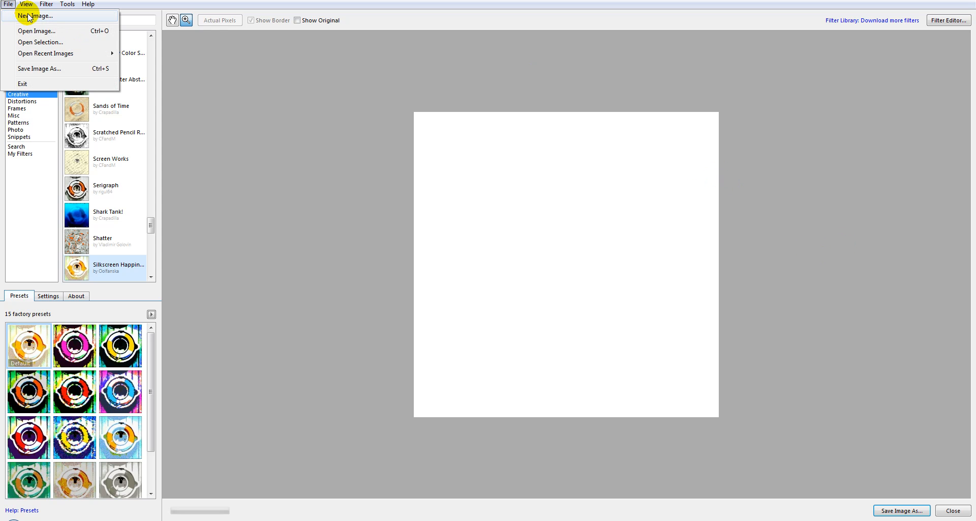
{"action": "left_click", "coordinate": [27, 31]}
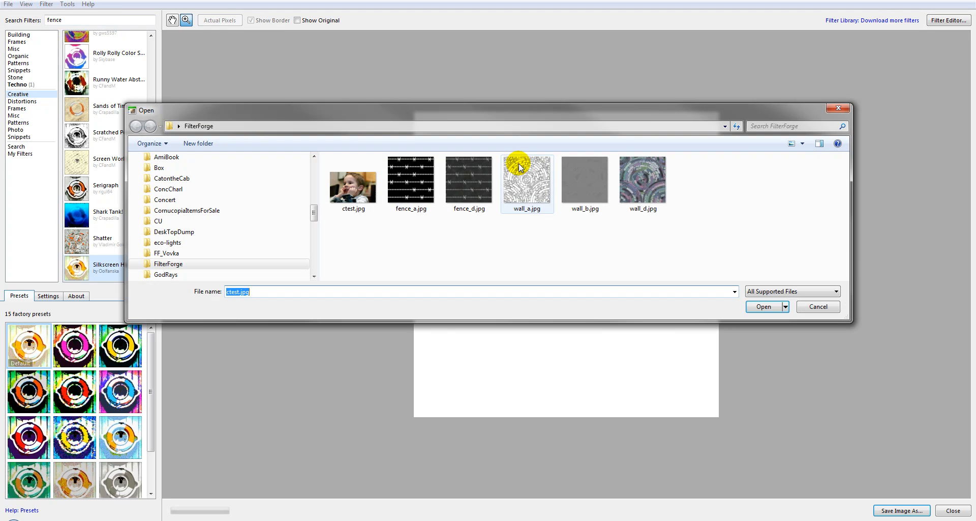
{"action": "left_click", "coordinate": [343, 179]}
{"action": "left_click", "coordinate": [761, 306]}
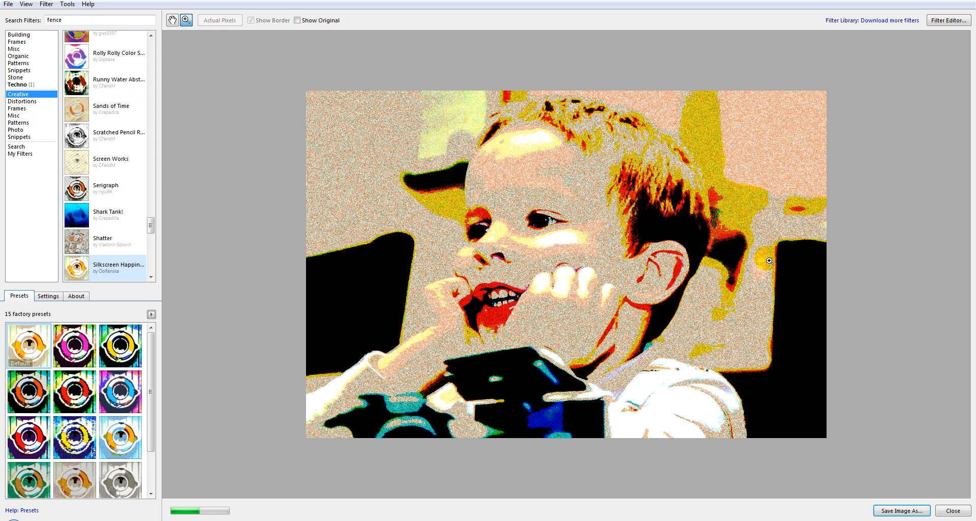
Apply the watercolor filter at the start of the Creative category to the photo
{"action": "scroll", "coordinate": [148, 219], "scroll_direction": "up", "scroll_amount": 10}
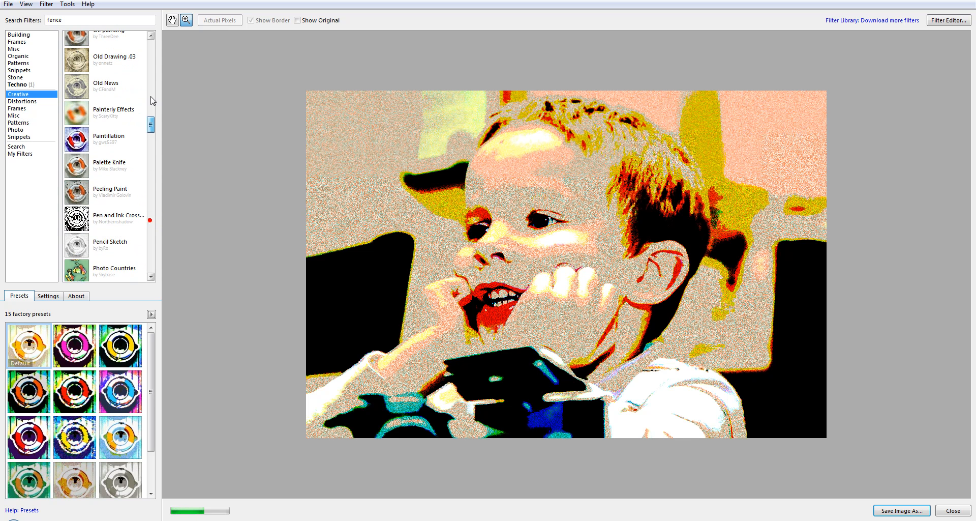
{"action": "scroll", "coordinate": [150, 36], "scroll_direction": "up", "scroll_amount": 10}
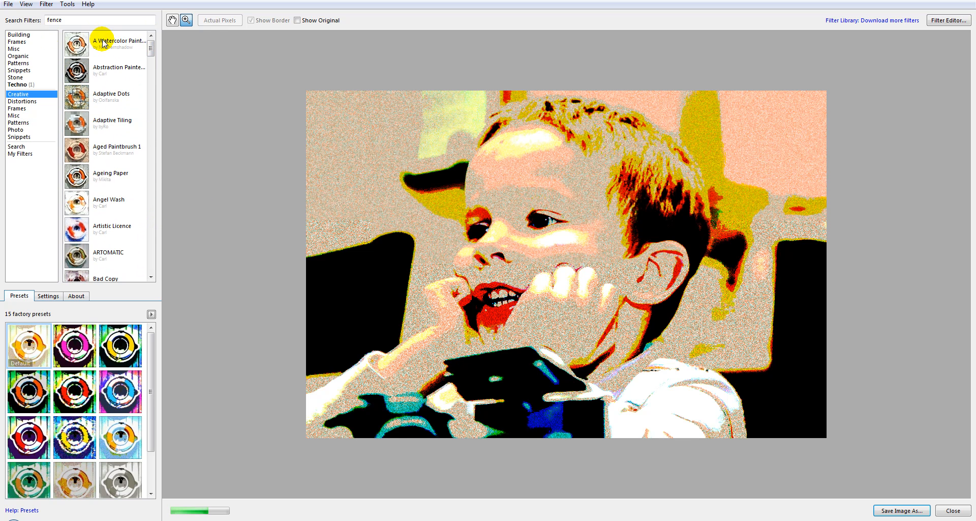
{"action": "left_click", "coordinate": [103, 43]}
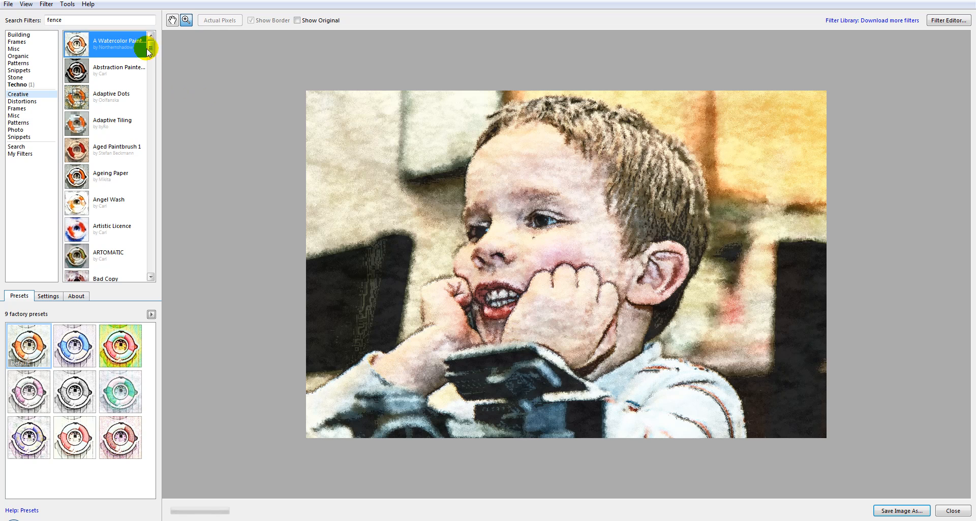
{"action": "mouse_move", "coordinate": [151, 48]}
{"action": "left_mouse_down"}
{"action": "mouse_move", "coordinate": [153, 57]}
{"action": "mouse_move", "coordinate": [154, 31]}
{"action": "left_mouse_up"}
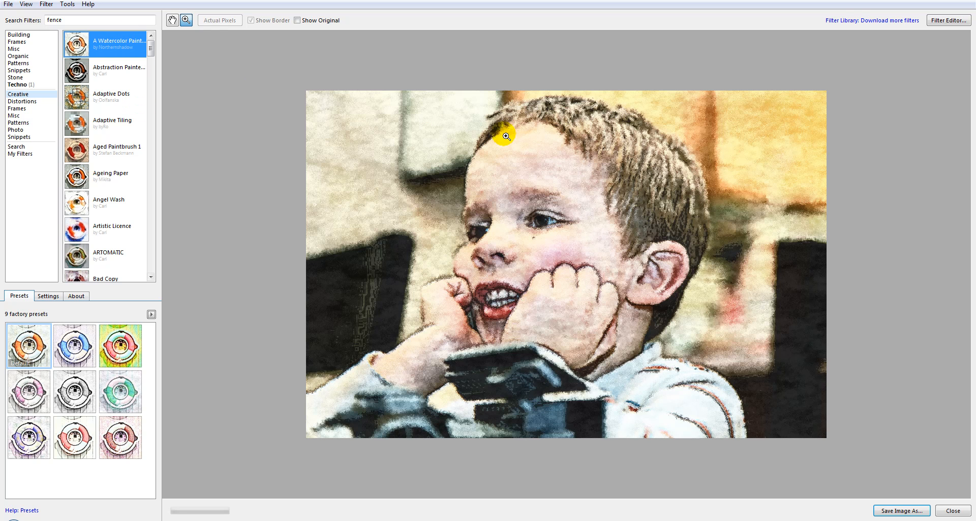
Open the watercolor filter in the Filter Editor, move its Image component up and away from the others, and close without saving
{"action": "left_click", "coordinate": [949, 20]}
{"action": "left_click", "coordinate": [478, 276]}
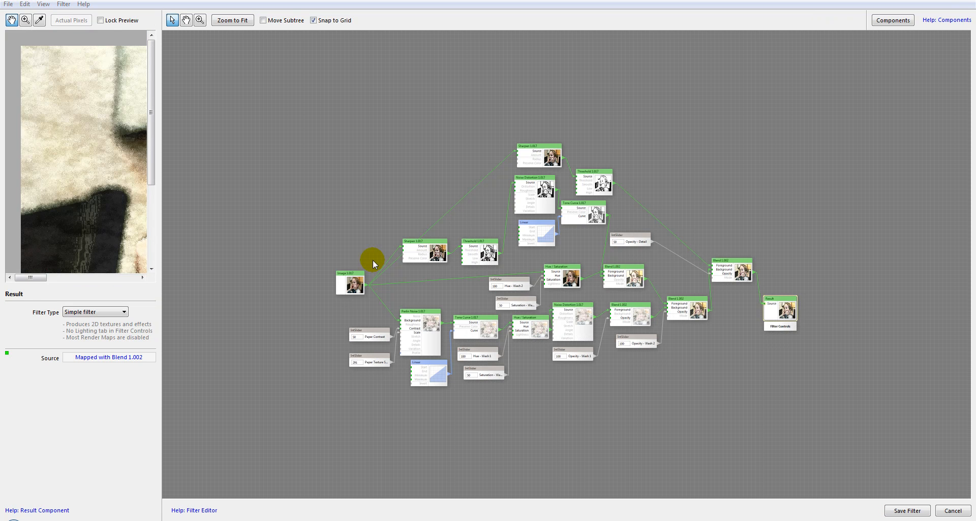
{"action": "left_click_drag", "start_coordinate": [353, 282], "coordinate": [323, 253]}
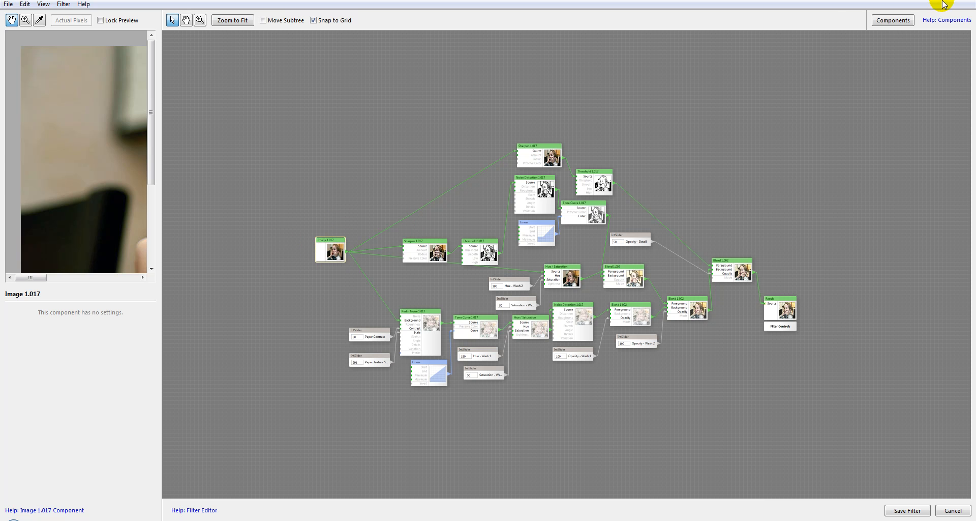
{"action": "left_click", "coordinate": [965, 1]}
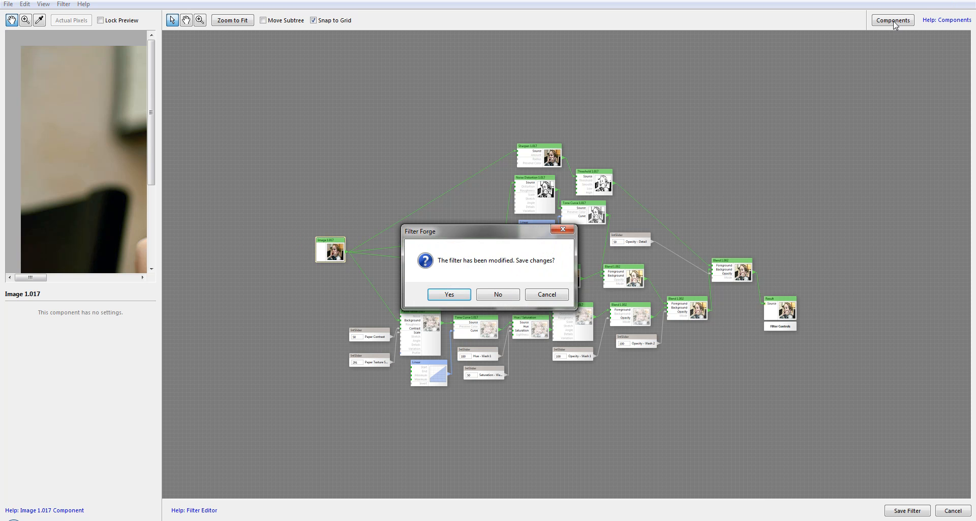
{"action": "left_click", "coordinate": [499, 295]}
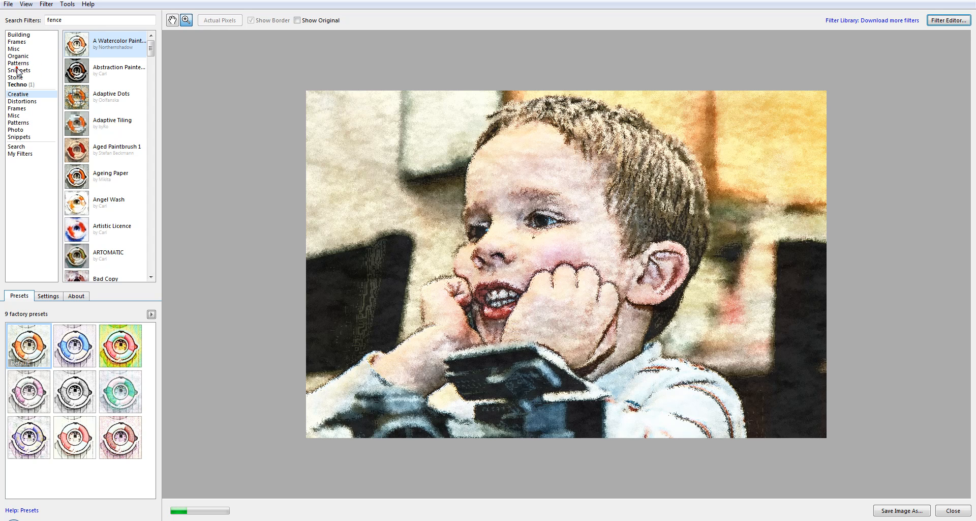
Open the FlatCircularParticles snippet in the Filter Editor and examine its component graph through to the Result
{"action": "left_click", "coordinate": [17, 69]}
{"action": "left_click", "coordinate": [942, 21]}
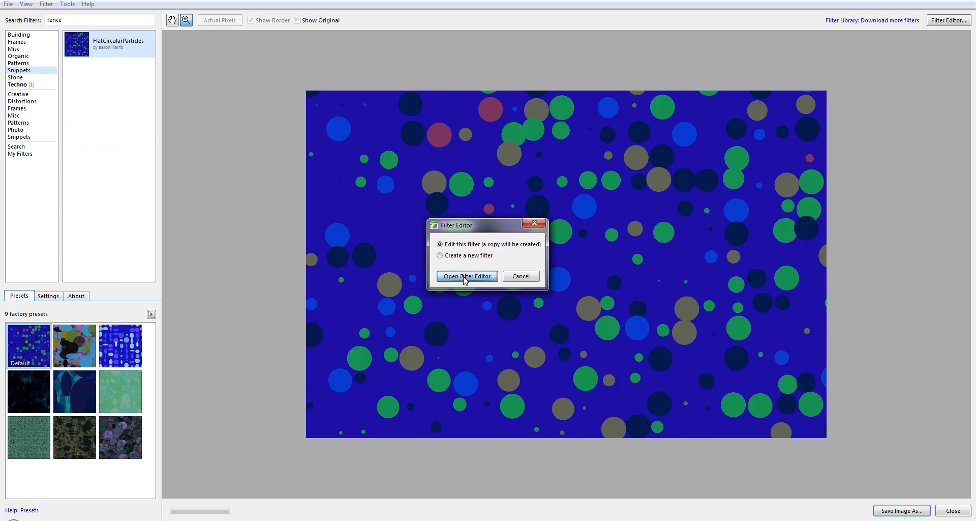
{"action": "left_click", "coordinate": [465, 278]}
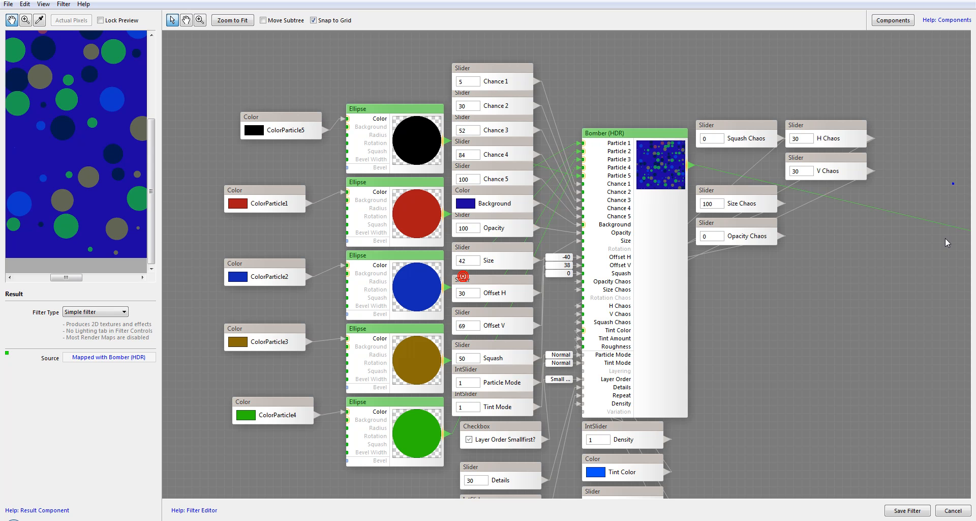
{"action": "right_click", "coordinate": [945, 237]}
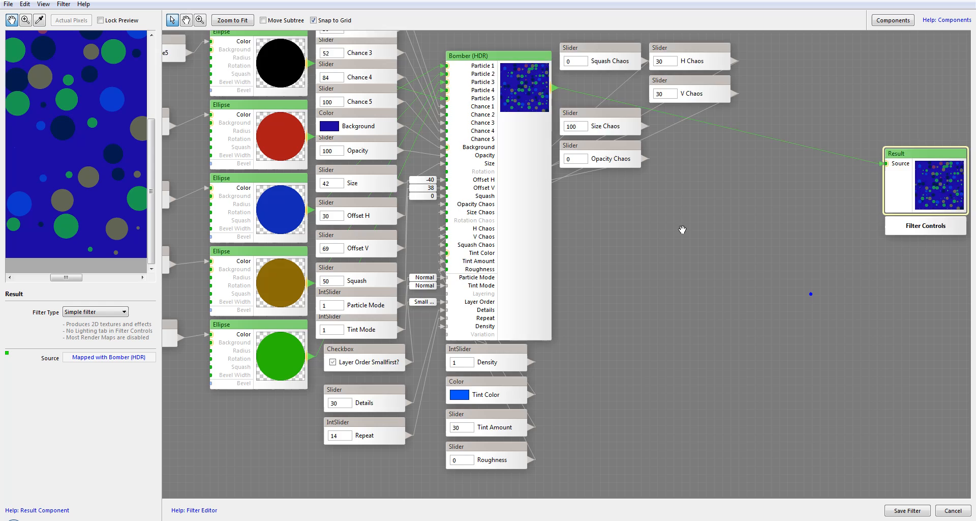
{"action": "right_click", "coordinate": [745, 314]}
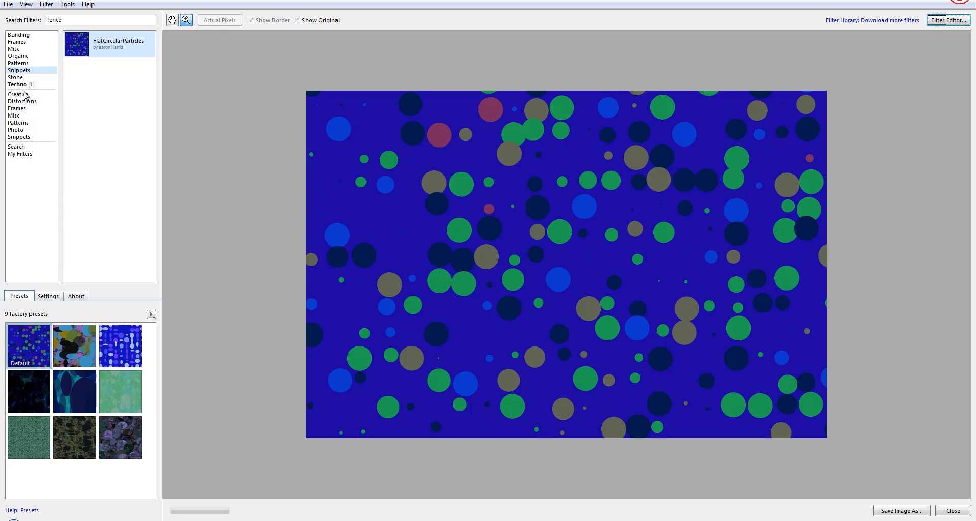
Apply the Old News filter from the Creative category to the photo
{"action": "left_click", "coordinate": [24, 95]}
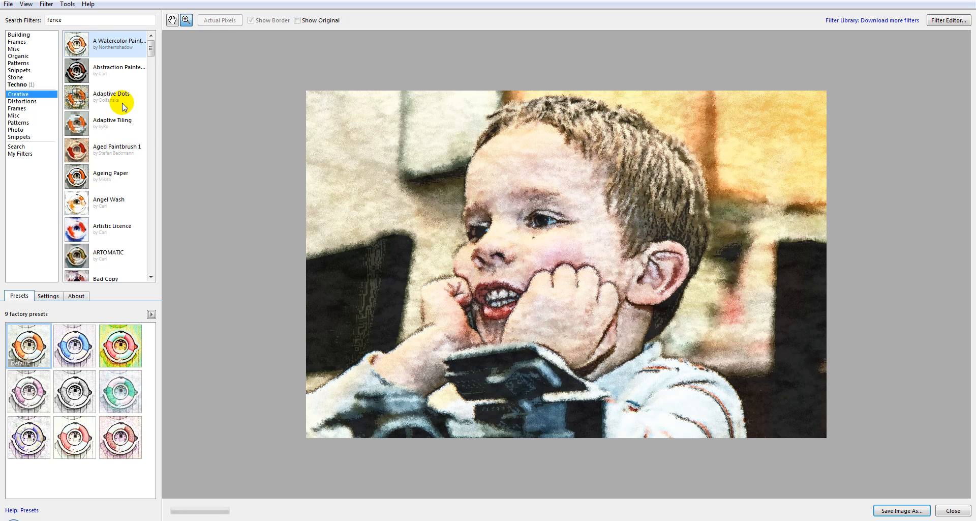
{"action": "mouse_move", "coordinate": [151, 48]}
{"action": "left_mouse_down"}
{"action": "mouse_move", "coordinate": [151, 197]}
{"action": "mouse_move", "coordinate": [151, 175]}
{"action": "mouse_move", "coordinate": [150, 184]}
{"action": "left_mouse_up"}
{"action": "left_click", "coordinate": [113, 155]}
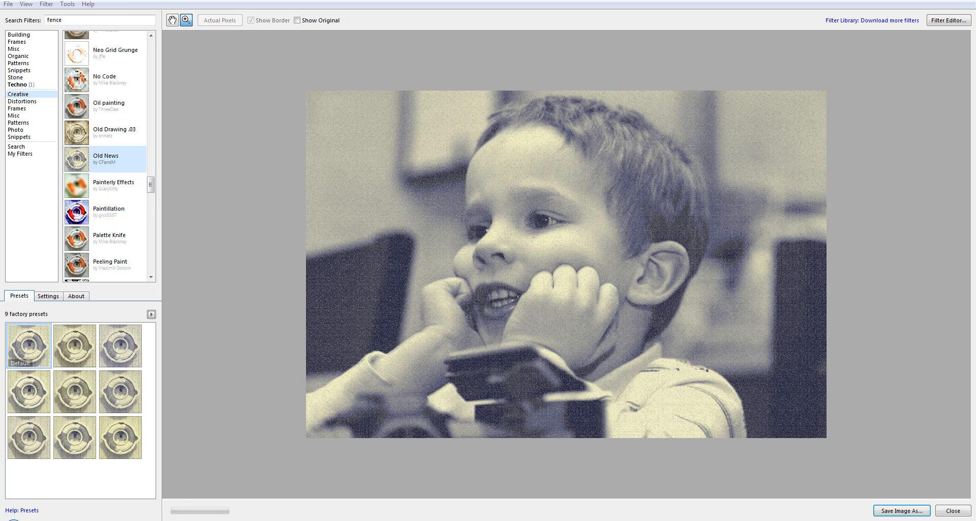
Apply the Scrached surface filter from My Filters with its default preset and show its settings
{"action": "left_click", "coordinate": [22, 154]}
{"action": "left_click", "coordinate": [142, 148]}
{"action": "left_click", "coordinate": [104, 175]}
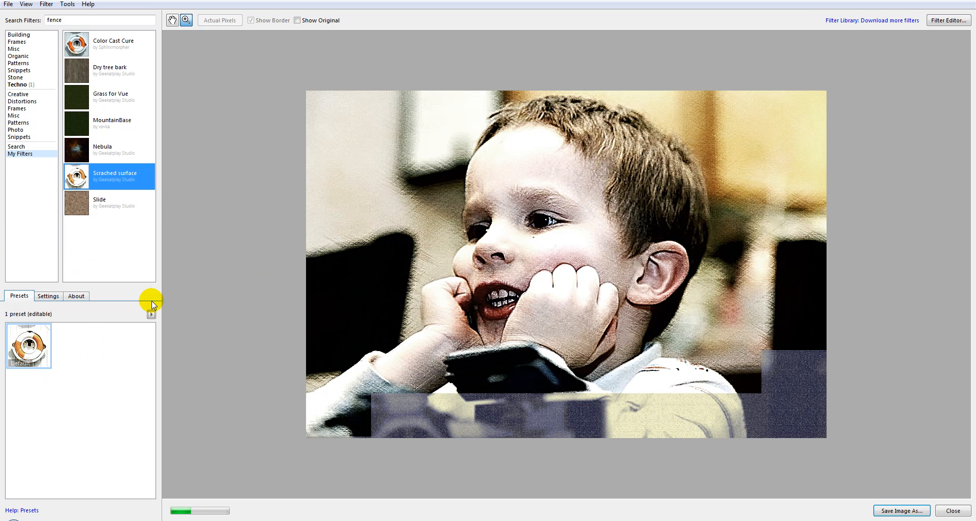
{"action": "left_click", "coordinate": [28, 343]}
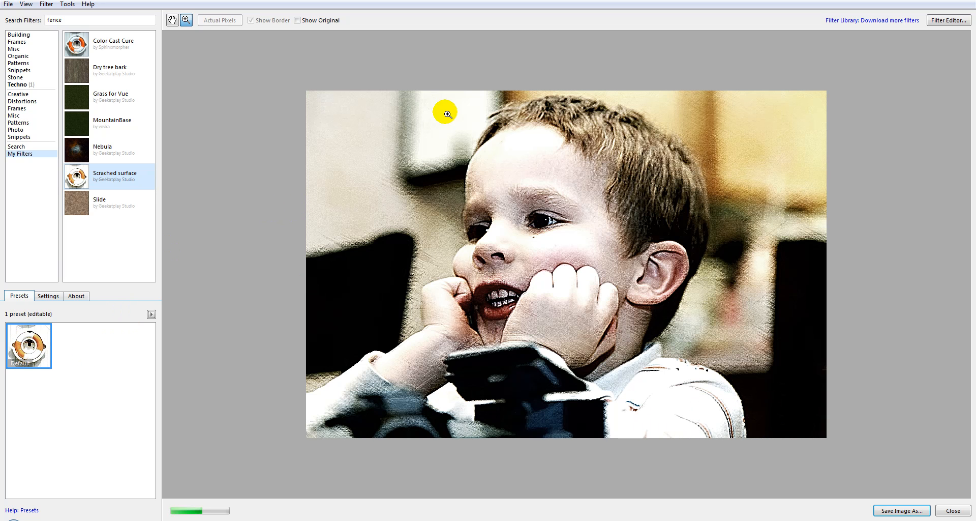
{"action": "left_click", "coordinate": [41, 296]}
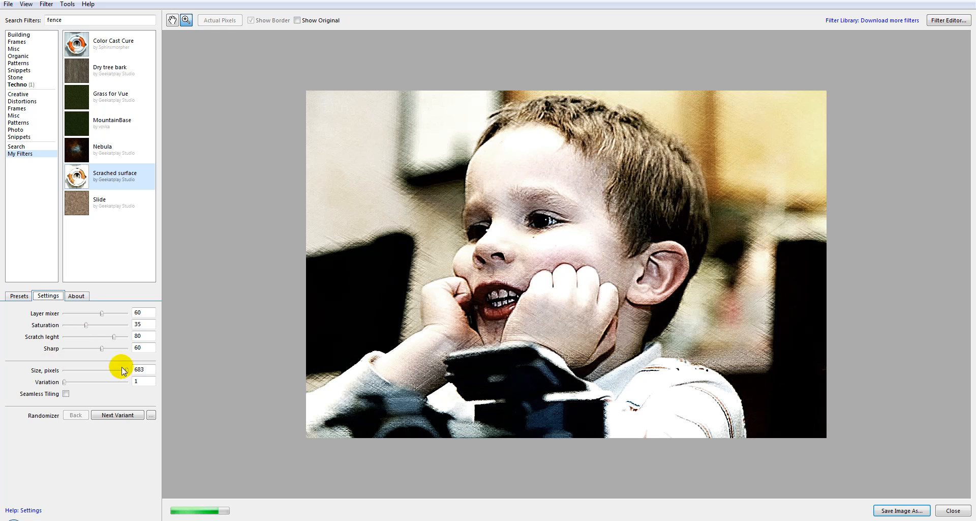
Open the Scrached surface filter in the Filter Editor and move its Scratch leght slider component slightly upward
{"action": "left_click", "coordinate": [949, 19]}
{"action": "left_click", "coordinate": [455, 277]}
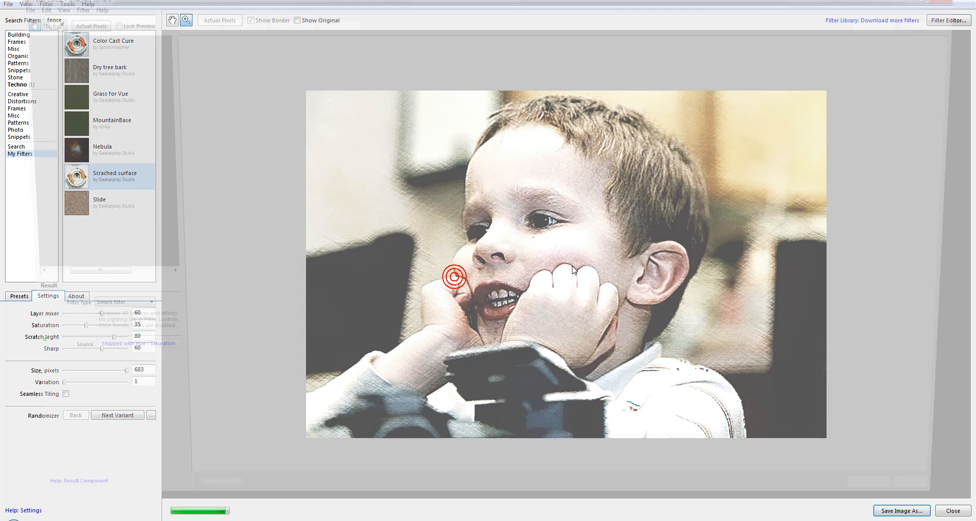
{"action": "left_click_drag", "start_coordinate": [437, 277], "coordinate": [758, 285]}
{"action": "left_click_drag", "start_coordinate": [825, 227], "coordinate": [398, 222]}
{"action": "left_click_drag", "start_coordinate": [645, 208], "coordinate": [800, 210]}
{"action": "right_click", "coordinate": [800, 211]}
{"action": "left_click", "coordinate": [366, 104]}
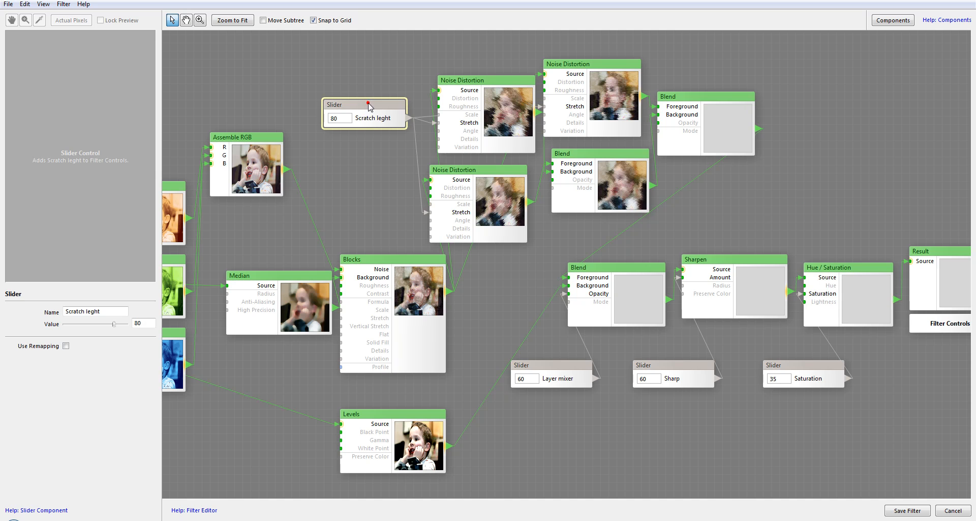
{"action": "left_click_drag", "start_coordinate": [366, 103], "coordinate": [359, 82]}
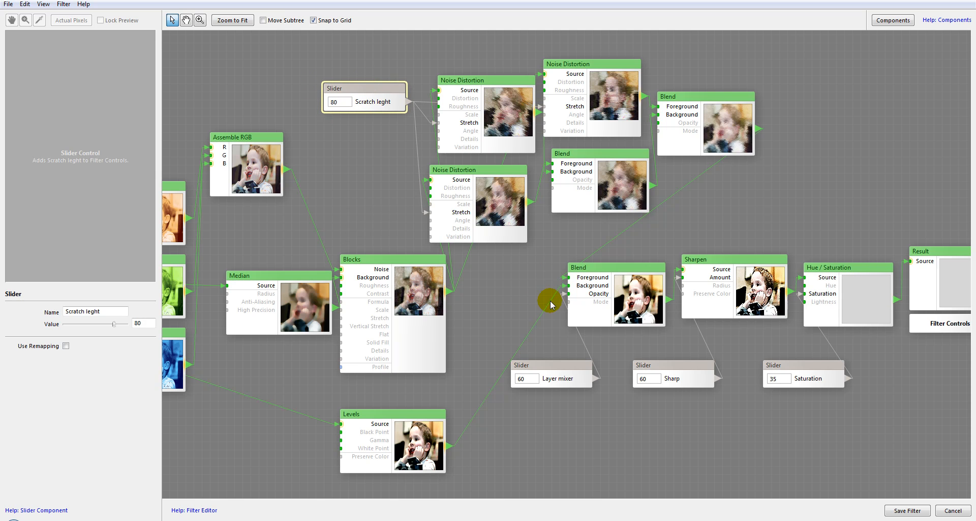
Inspect the Layer mixer and Sharp slider components feeding the final Blend and Sharpen components
{"action": "left_click_drag", "start_coordinate": [502, 307], "coordinate": [420, 212]}
{"action": "right_click", "coordinate": [420, 212]}
{"action": "left_click", "coordinate": [478, 267]}
{"action": "left_click", "coordinate": [603, 276]}
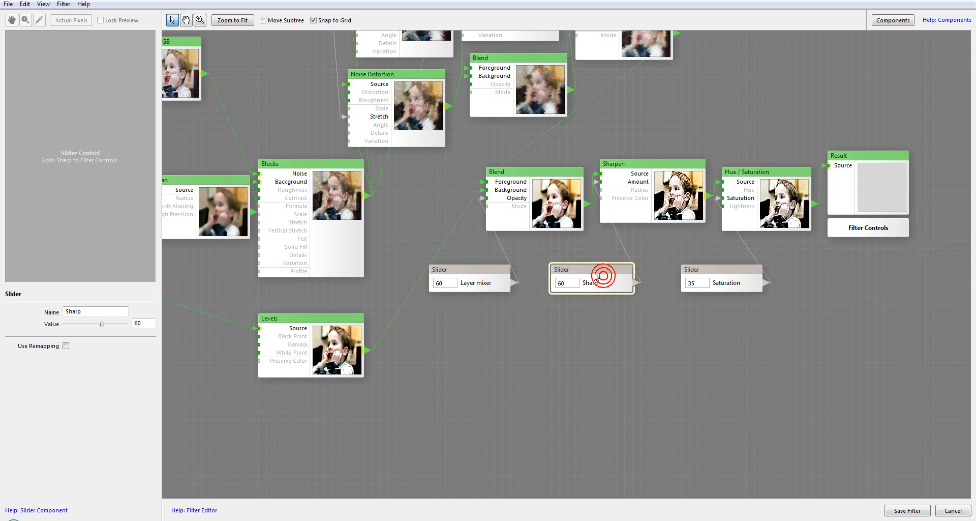
Examine the Image component at the start of the graph and the settings of the Stairs component
{"action": "left_click_drag", "start_coordinate": [409, 211], "coordinate": [672, 176]}
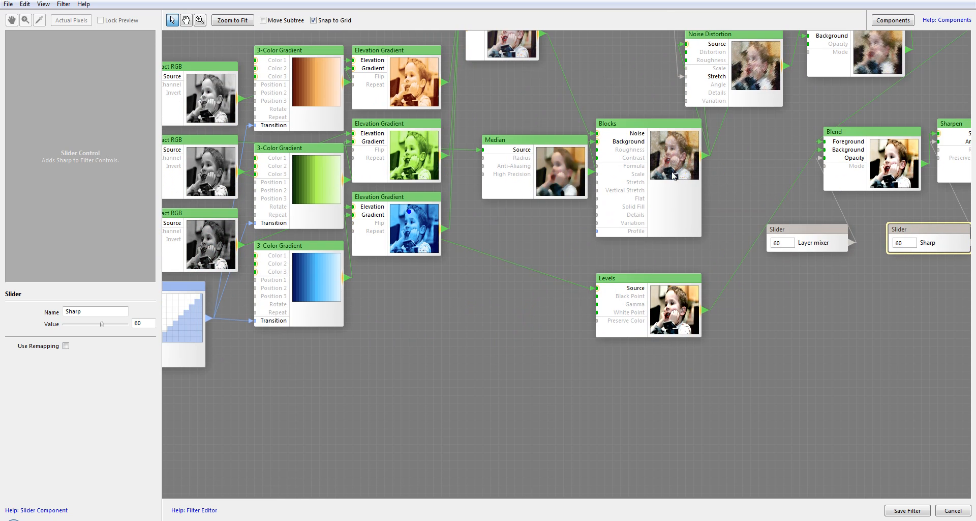
{"action": "left_click_drag", "start_coordinate": [378, 298], "coordinate": [685, 405]}
{"action": "left_click", "coordinate": [394, 243]}
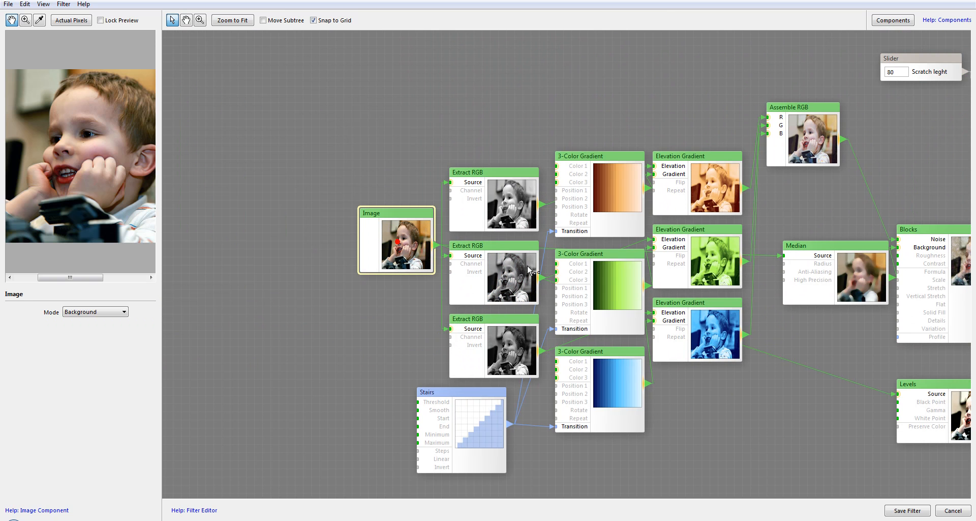
{"action": "left_click_drag", "start_coordinate": [788, 376], "coordinate": [720, 356]}
{"action": "right_click", "coordinate": [384, 335]}
{"action": "left_click", "coordinate": [403, 398]}
Examine the settings of the three Noise Distortion components and close the Filter Editor without saving changes
{"action": "left_click_drag", "start_coordinate": [660, 382], "coordinate": [220, 347]}
{"action": "right_click", "coordinate": [275, 352]}
{"action": "left_click_drag", "start_coordinate": [846, 353], "coordinate": [438, 412]}
{"action": "right_click", "coordinate": [432, 412]}
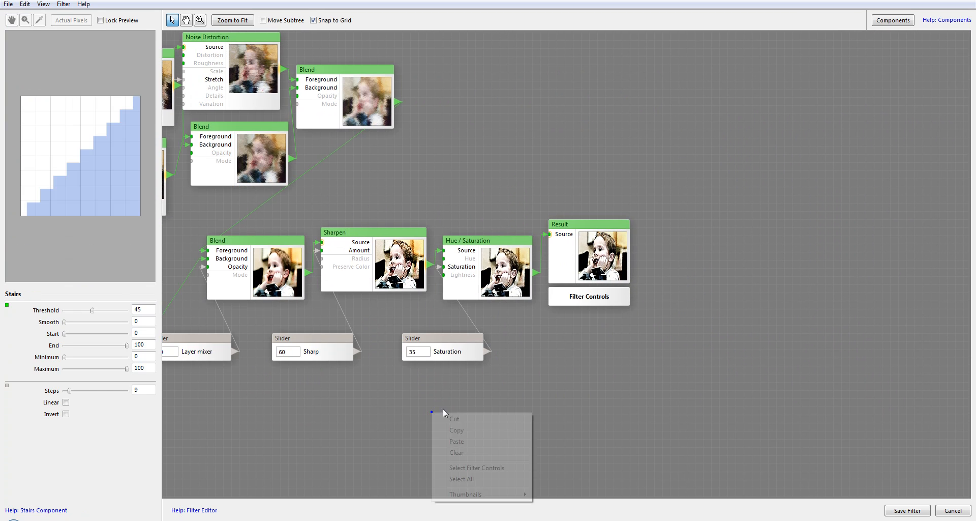
{"action": "left_click_drag", "start_coordinate": [463, 190], "coordinate": [566, 249]}
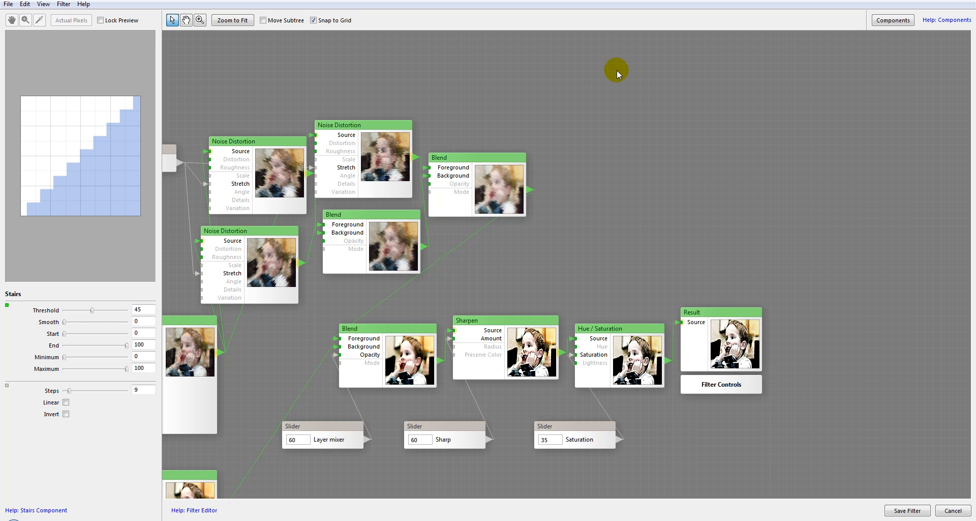
{"action": "left_click_drag", "start_coordinate": [563, 184], "coordinate": [730, 192]}
{"action": "right_click", "coordinate": [731, 193]}
{"action": "left_click", "coordinate": [809, 106]}
{"action": "left_click", "coordinate": [808, 106]}
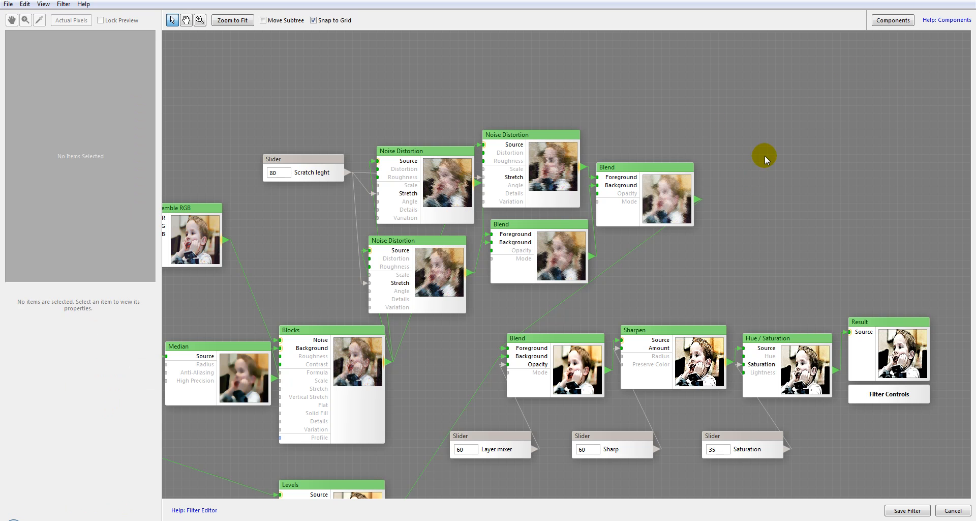
{"action": "left_click", "coordinate": [443, 175]}
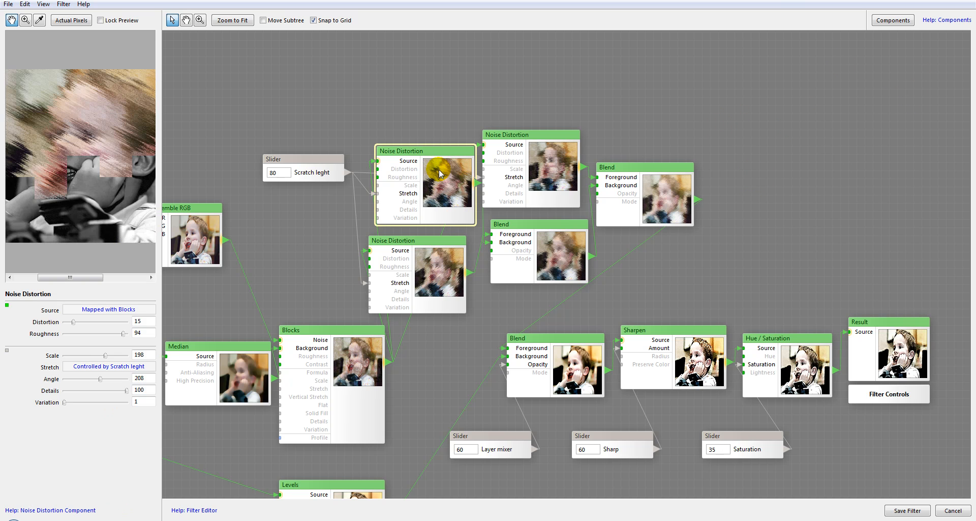
{"action": "left_click", "coordinate": [447, 266]}
{"action": "left_click", "coordinate": [553, 166]}
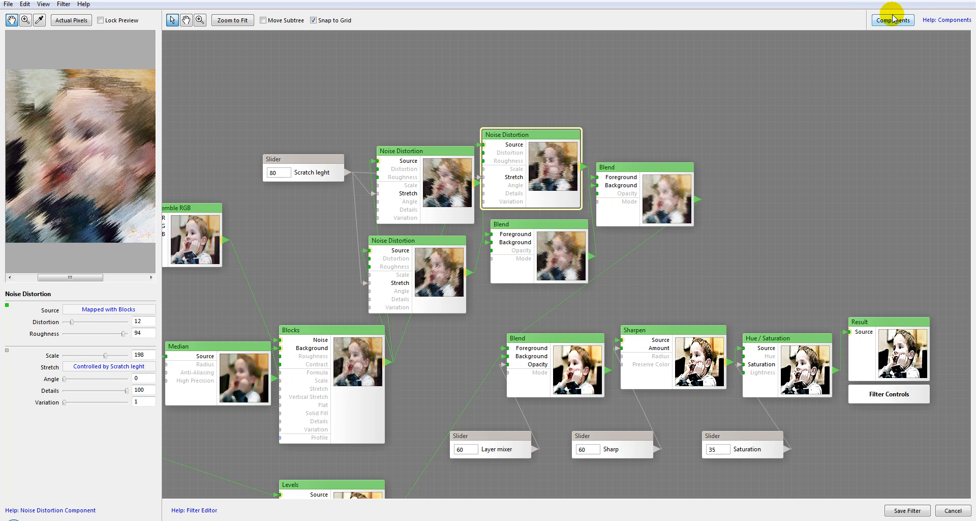
{"action": "key", "text": "Escape"}
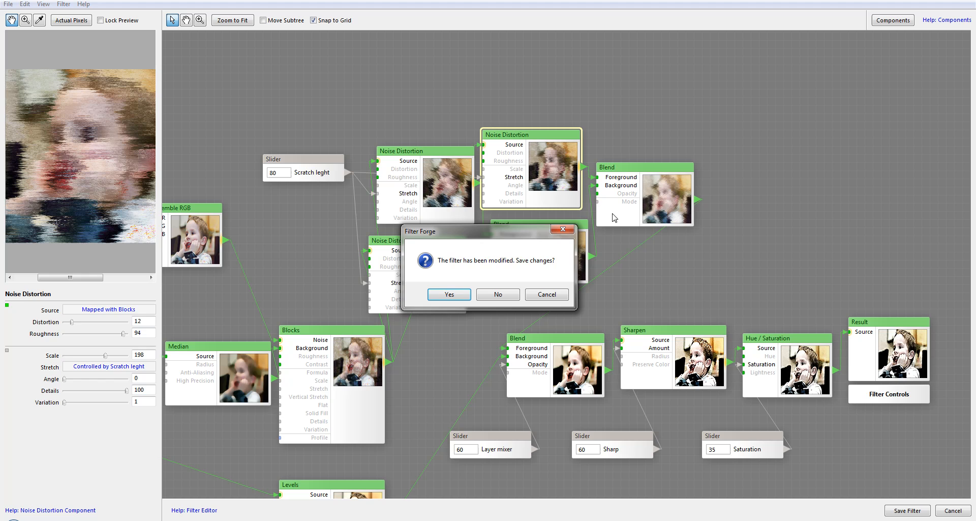
{"action": "left_click", "coordinate": [510, 295]}
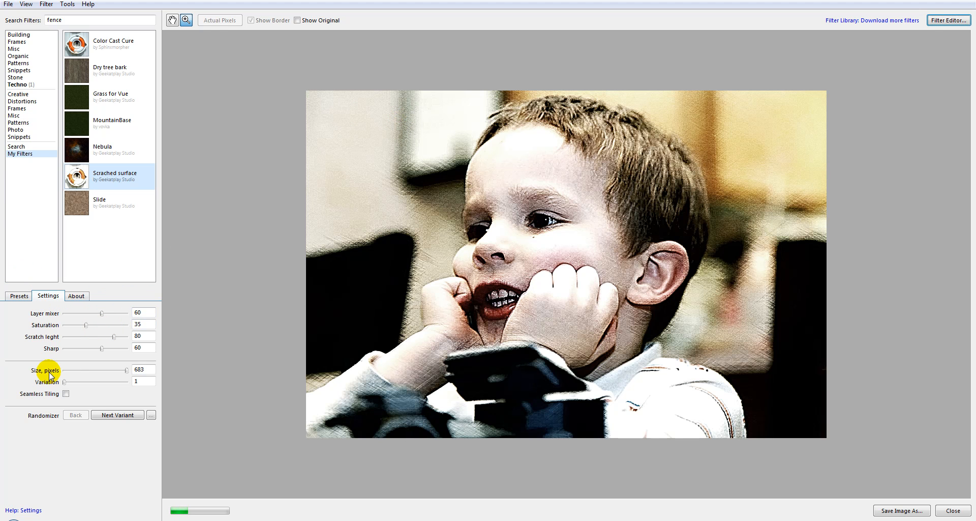
Set the Scrached surface filter's Layer mixer to 85 and Saturation to 80
{"action": "left_click_drag", "start_coordinate": [102, 313], "coordinate": [109, 313]}
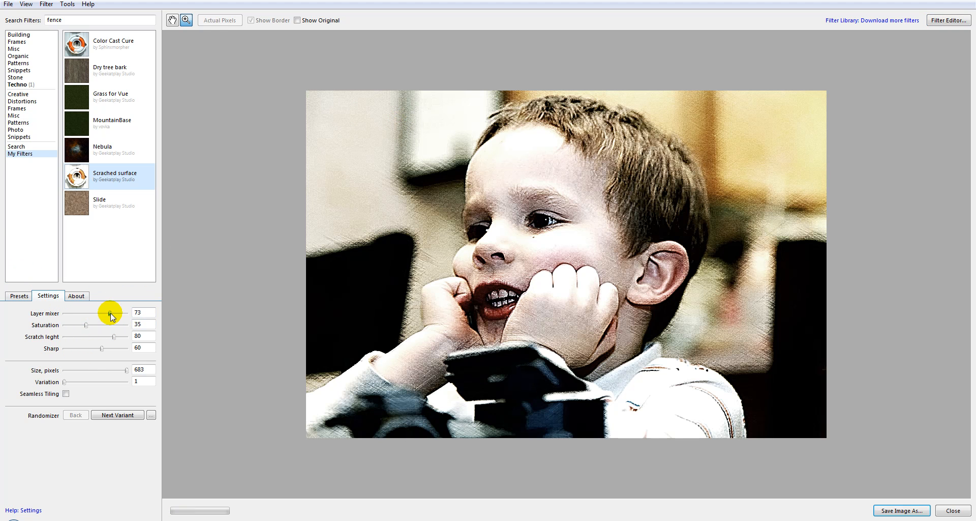
{"action": "left_click_drag", "start_coordinate": [118, 315], "coordinate": [115, 327]}
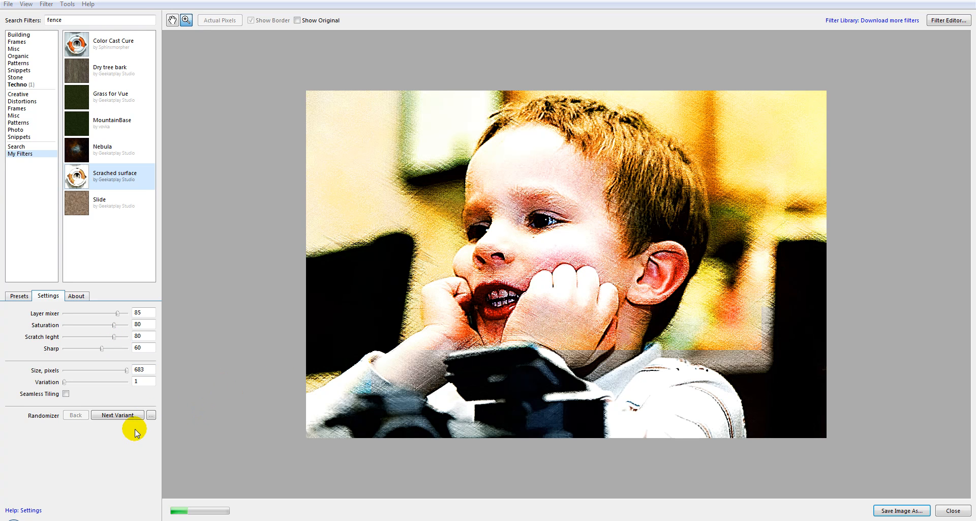
Accept Low randomization of Variation, Controls and Lighting with Randomize Size on, and generate two random variants of Scrached surface
{"action": "left_click", "coordinate": [151, 415]}
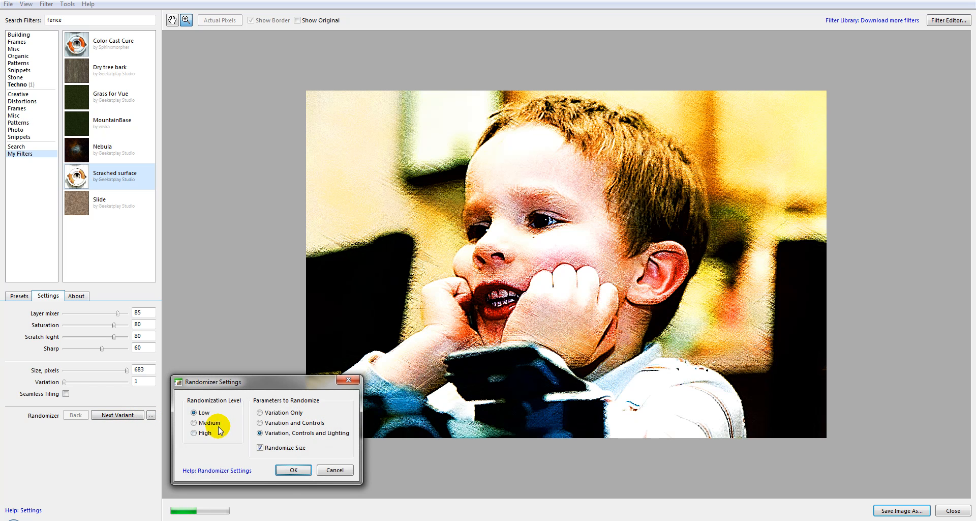
{"action": "left_click", "coordinate": [292, 470]}
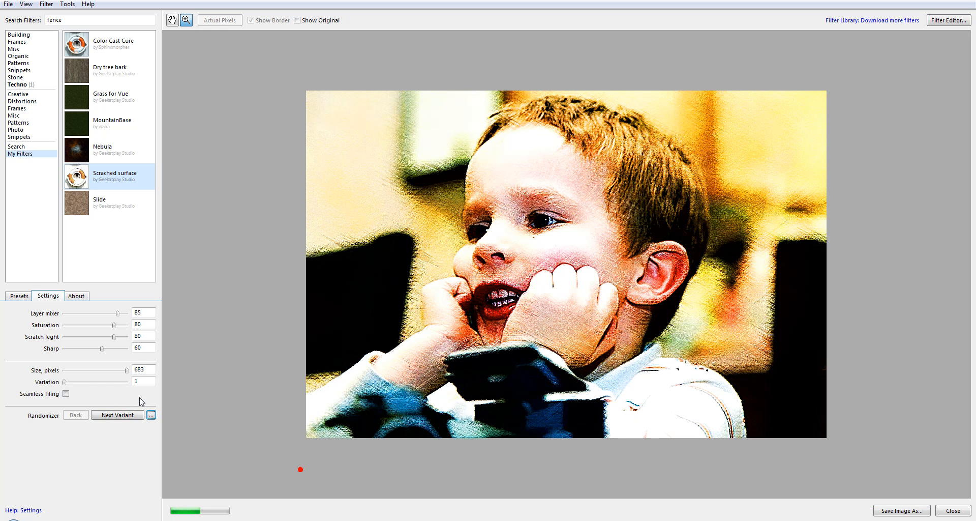
{"action": "left_click", "coordinate": [115, 415]}
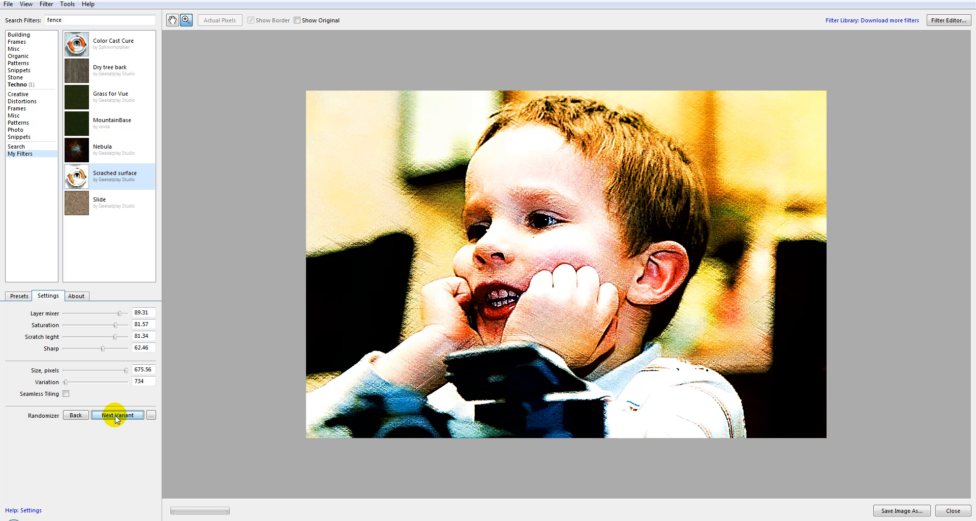
{"action": "left_click", "coordinate": [116, 416]}
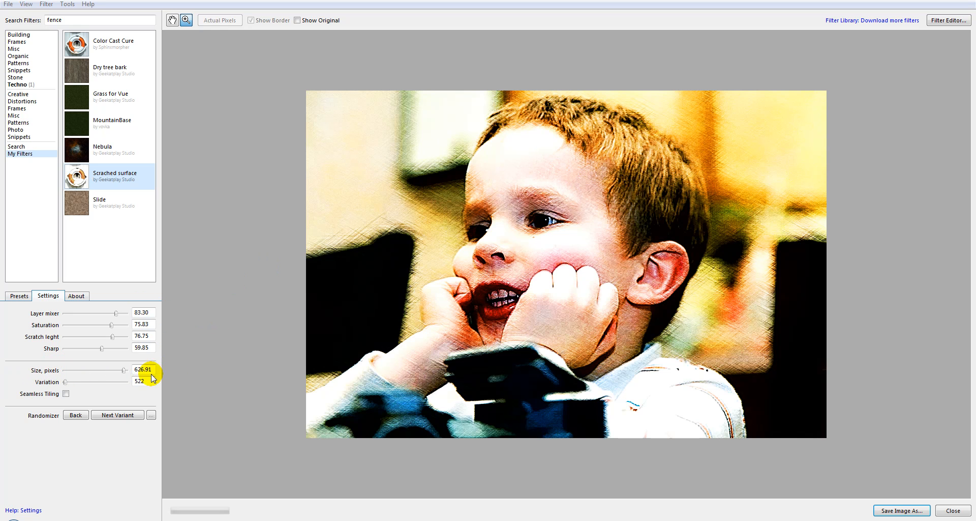
{"action": "left_click", "coordinate": [9, 4]}
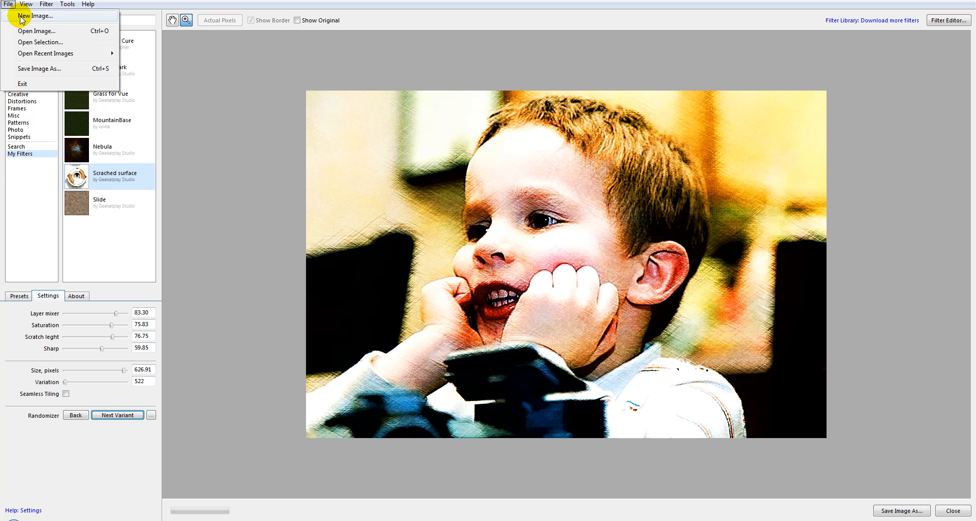
{"action": "left_click", "coordinate": [21, 19]}
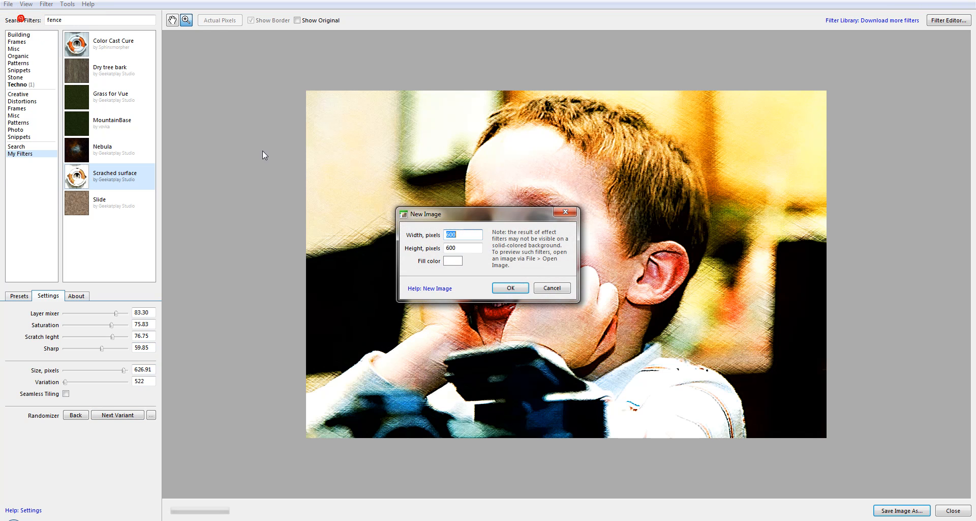
{"action": "left_click", "coordinate": [550, 286]}
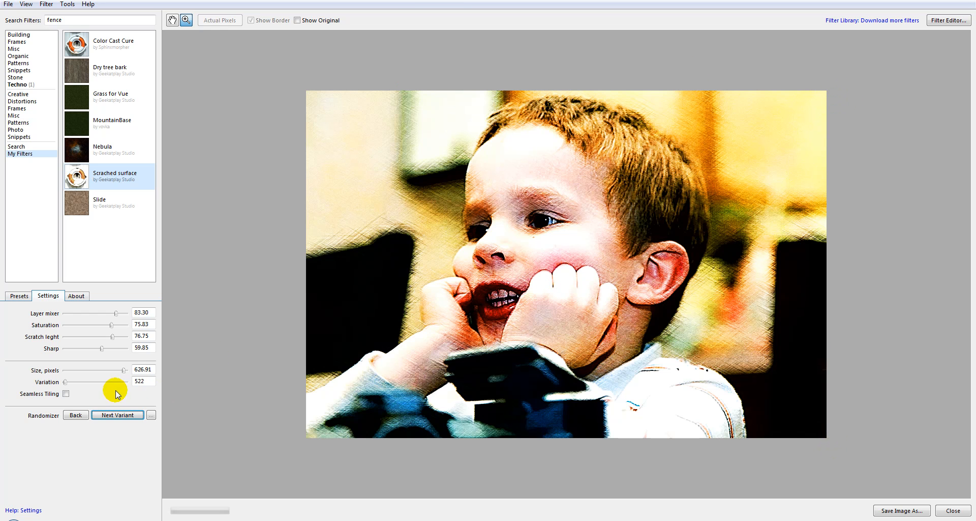
Set the Scrached surface filter's size to 683 pixels, and try a smaller size of 300 pixels
{"action": "double_click", "coordinate": [153, 371]}
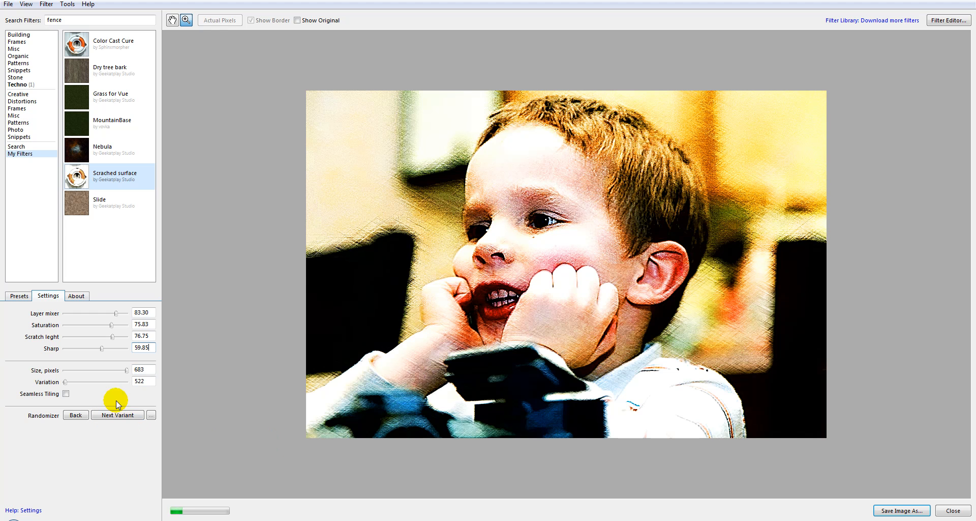
{"action": "double_click", "coordinate": [139, 366]}
{"action": "type", "text": "300"}
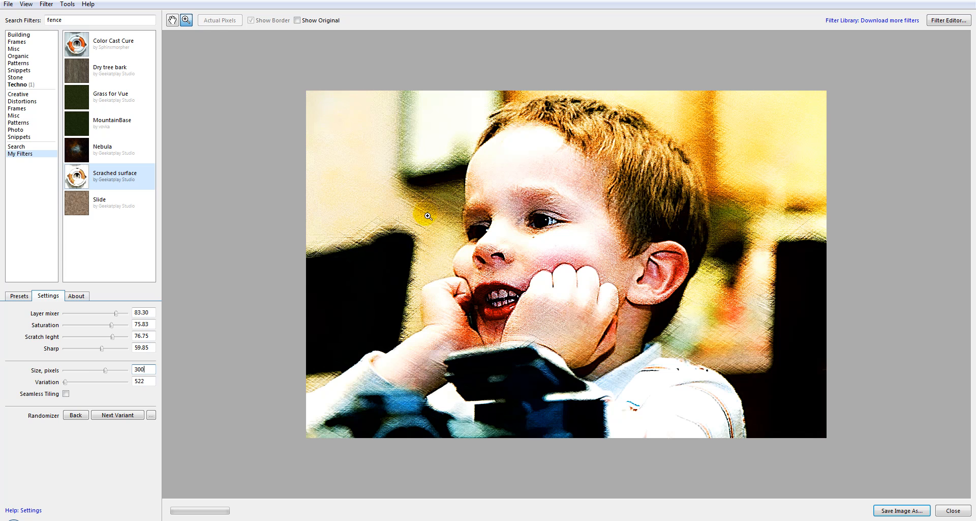
{"action": "left_click", "coordinate": [121, 370]}
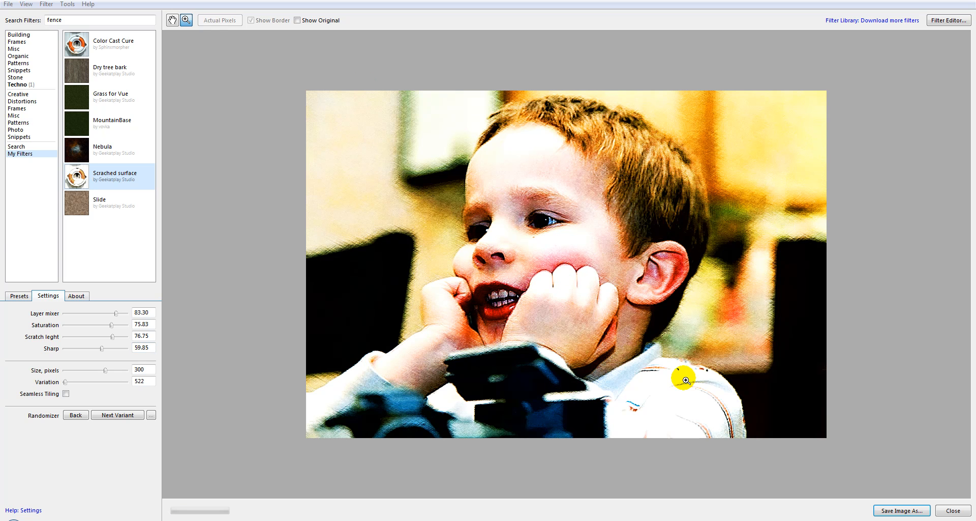
Set the Scrached surface filter's size to 683 pixels, Layer mixer to 54, Saturation to 53, Scratch leght to 86 and Sharp to 50
{"action": "double_click", "coordinate": [140, 369]}
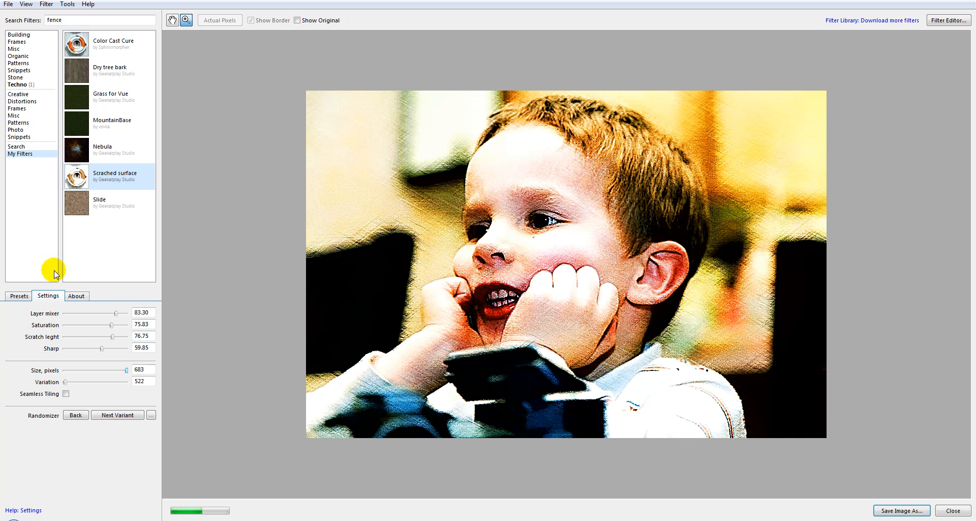
{"action": "mouse_move", "coordinate": [99, 326]}
{"action": "left_mouse_down"}
{"action": "mouse_move", "coordinate": [121, 339]}
{"action": "mouse_move", "coordinate": [95, 344]}
{"action": "left_mouse_up"}
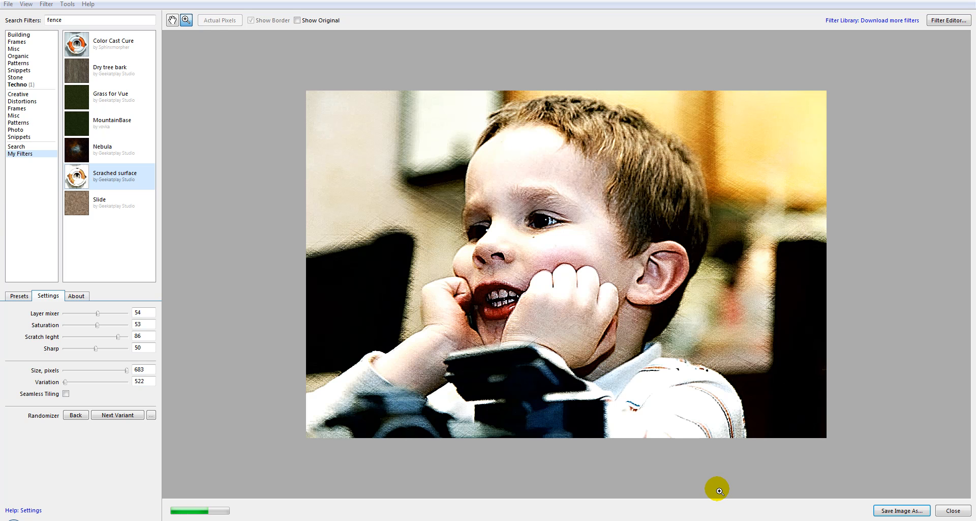
Save the filtered photo as a JPEG in the FilterForge folder at quality 100 with full-precision color encoding
{"action": "left_click", "coordinate": [900, 510]}
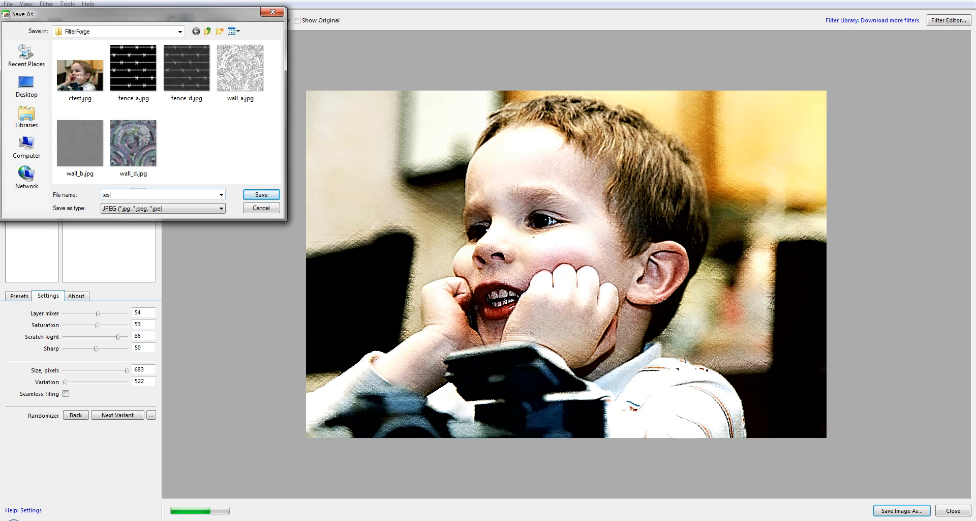
{"action": "key", "text": "Return"}
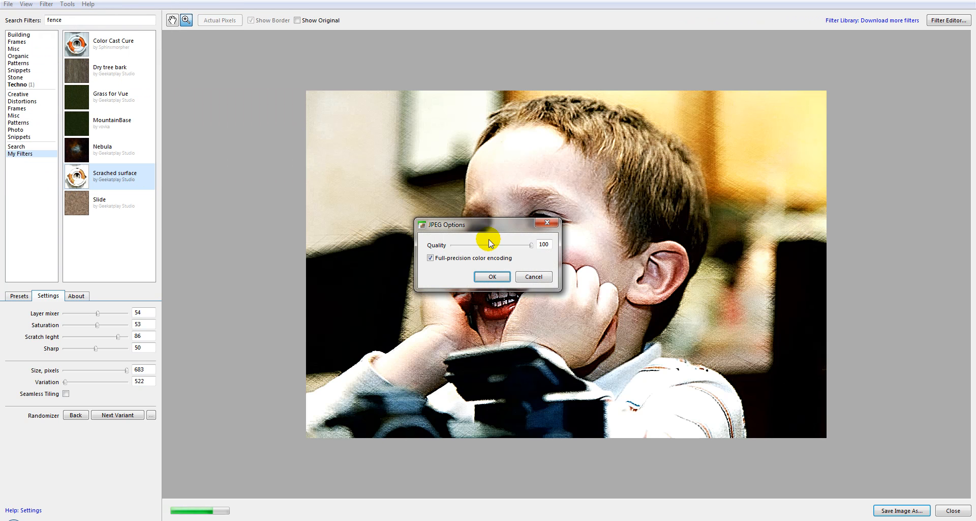
{"action": "left_click", "coordinate": [492, 276]}
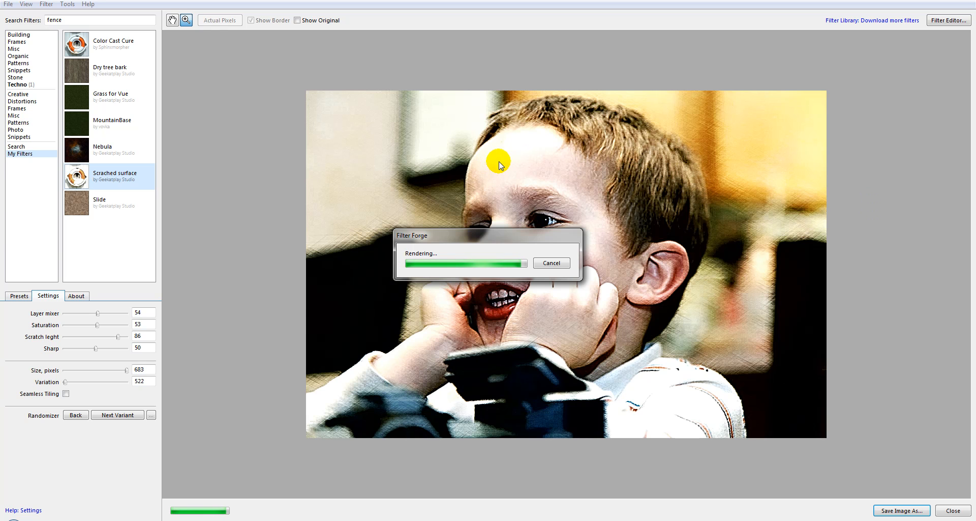
Open the saved scratched version of the photo as the new source image
{"action": "left_click", "coordinate": [9, 5]}
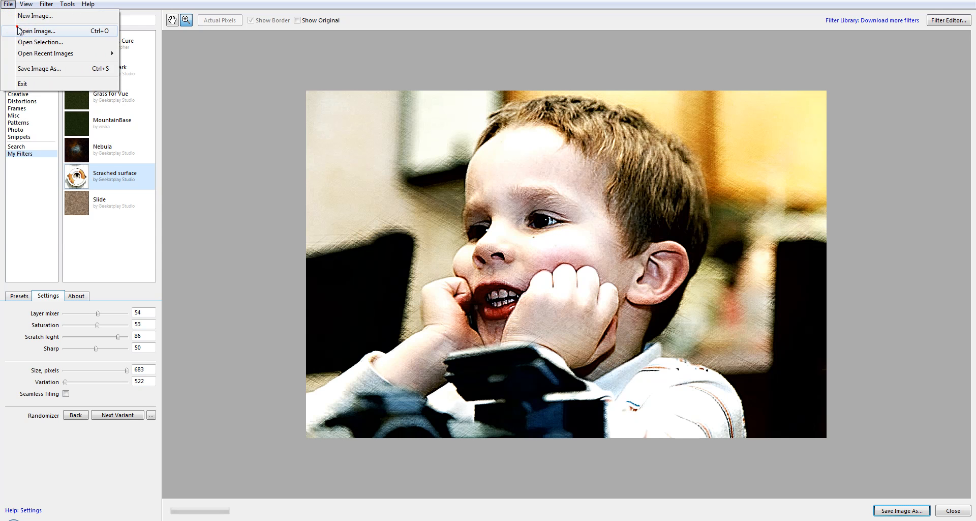
{"action": "left_click", "coordinate": [30, 31]}
{"action": "left_click", "coordinate": [767, 304]}
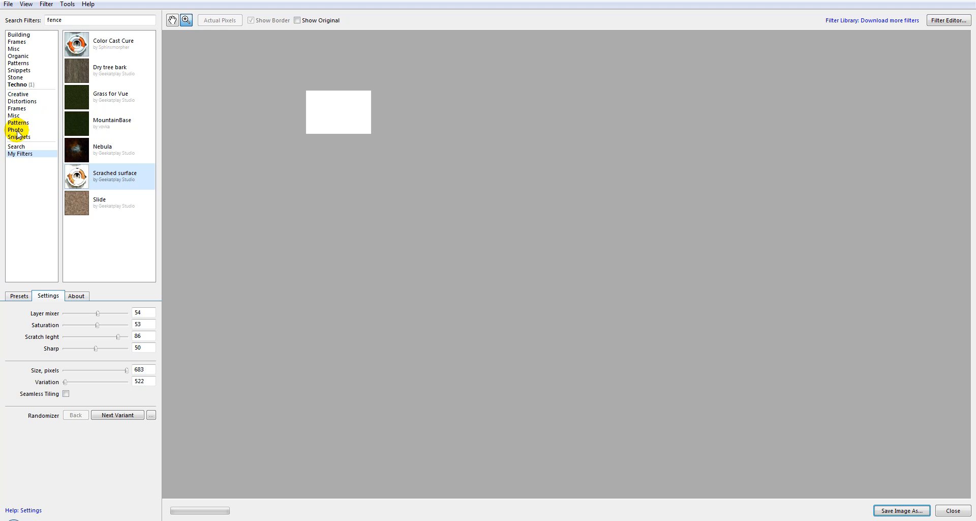
Preview the Manson Grudge, Speckled Vignette, Memeroid and Watercolor Frame filters from the Frames effects category on the photo
{"action": "left_click", "coordinate": [14, 128]}
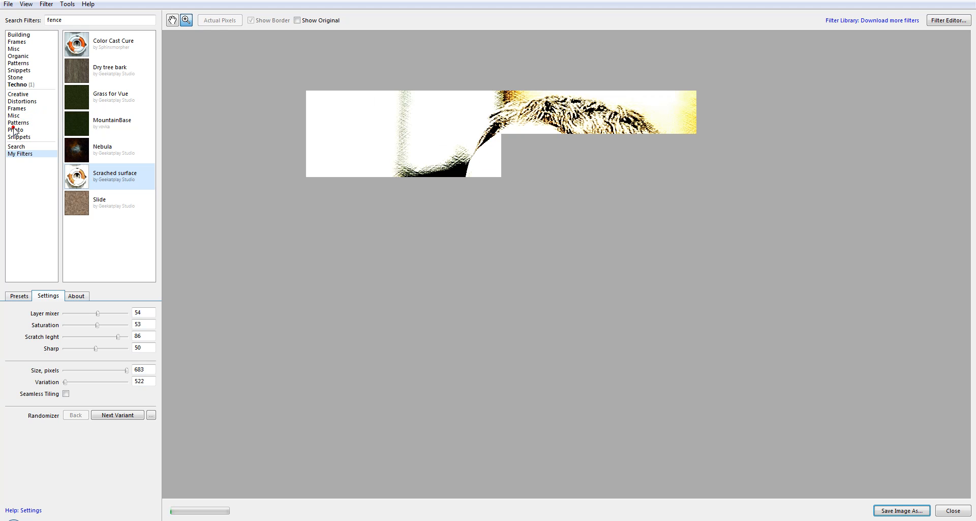
{"action": "left_click", "coordinate": [17, 107]}
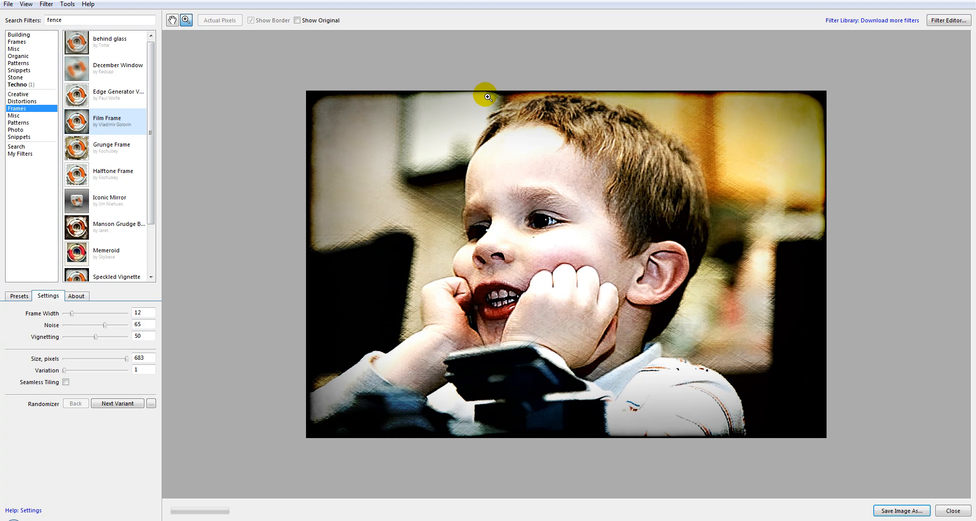
{"action": "left_click", "coordinate": [103, 223]}
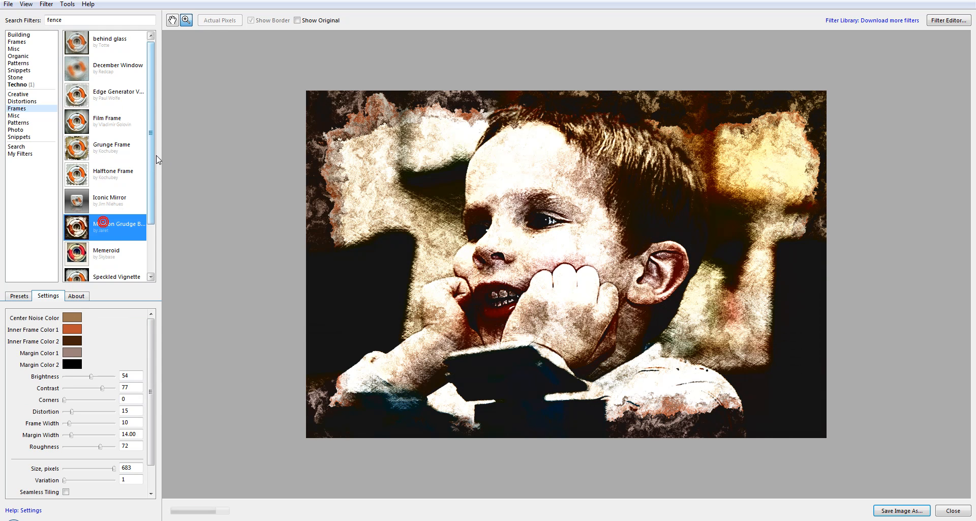
{"action": "scroll", "coordinate": [151, 237], "scroll_direction": "down", "scroll_amount": 3}
{"action": "left_click", "coordinate": [108, 212]}
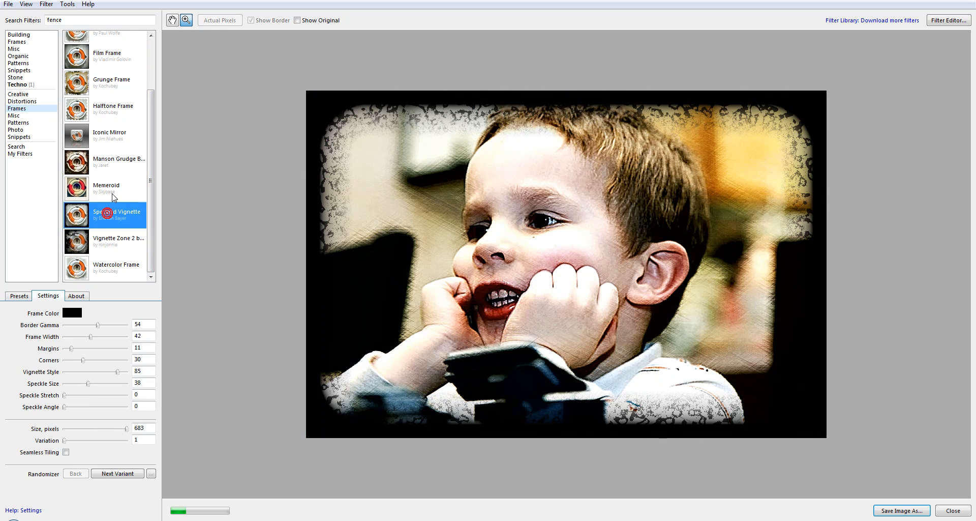
{"action": "left_click", "coordinate": [112, 189]}
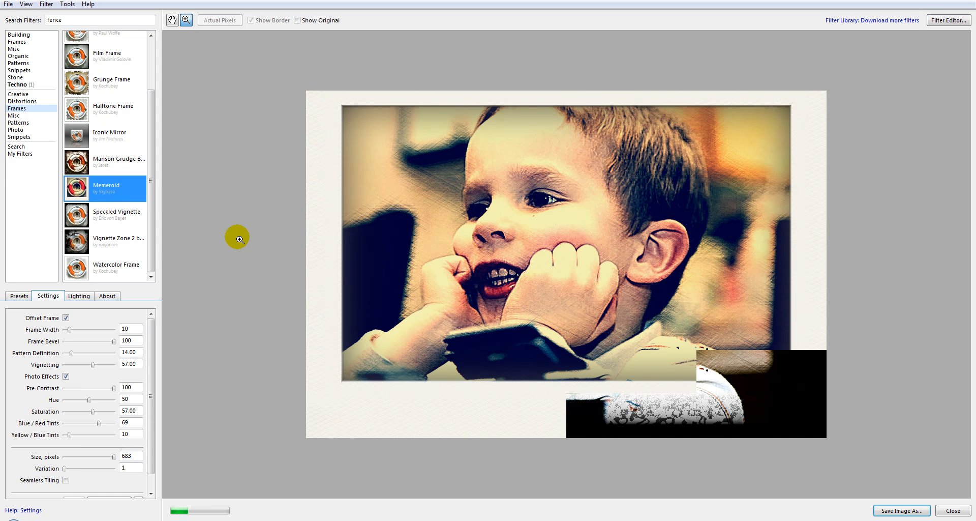
{"action": "left_click", "coordinate": [121, 260]}
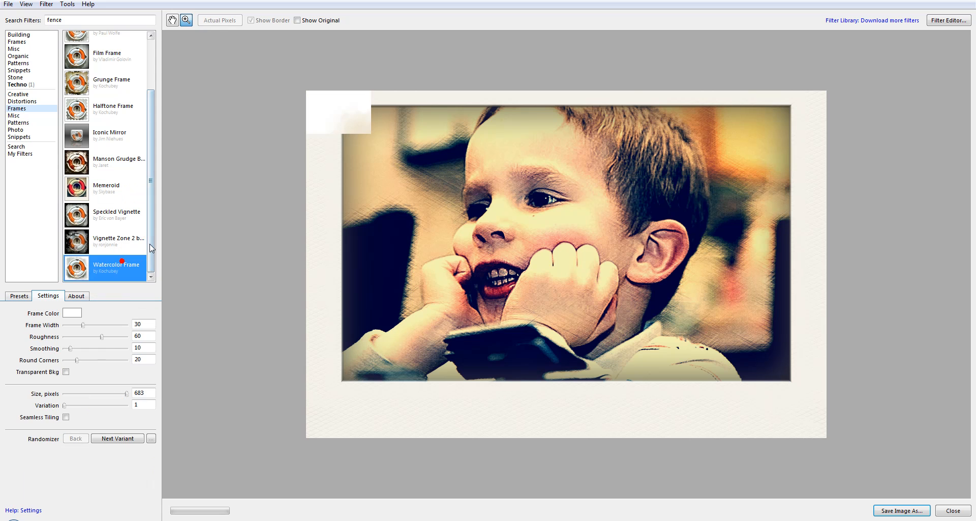
Apply the Film Frame filter with Frame Width 46, Noise 81, Vignetting 45 and a size of 384.63 pixels
{"action": "scroll", "coordinate": [151, 201], "scroll_direction": "up", "scroll_amount": 2}
{"action": "scroll", "coordinate": [150, 196], "scroll_direction": "up", "scroll_amount": 1}
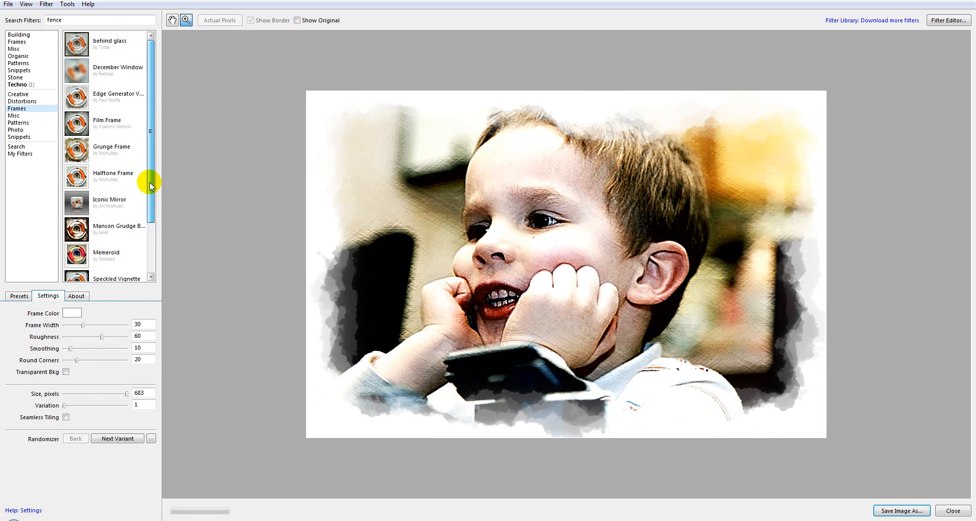
{"action": "left_click", "coordinate": [114, 124]}
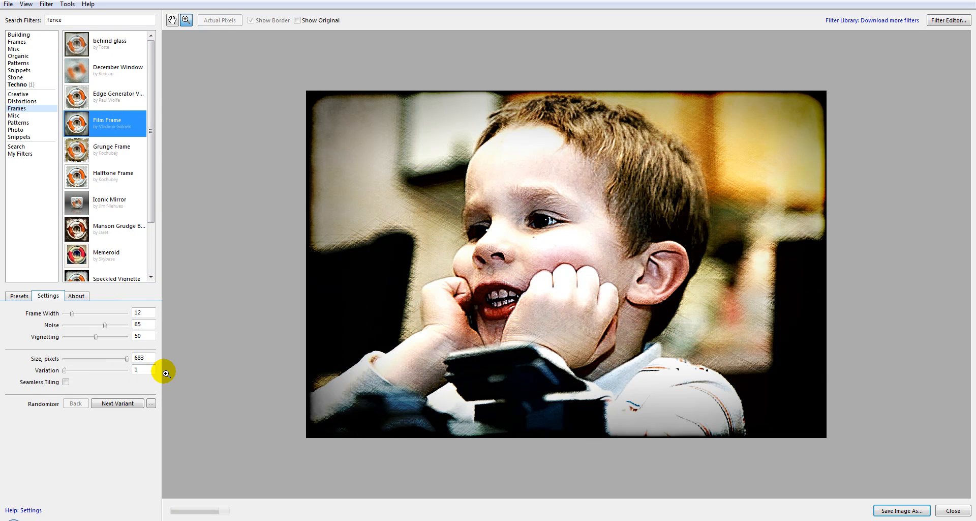
{"action": "left_click_drag", "start_coordinate": [126, 360], "coordinate": [90, 360]}
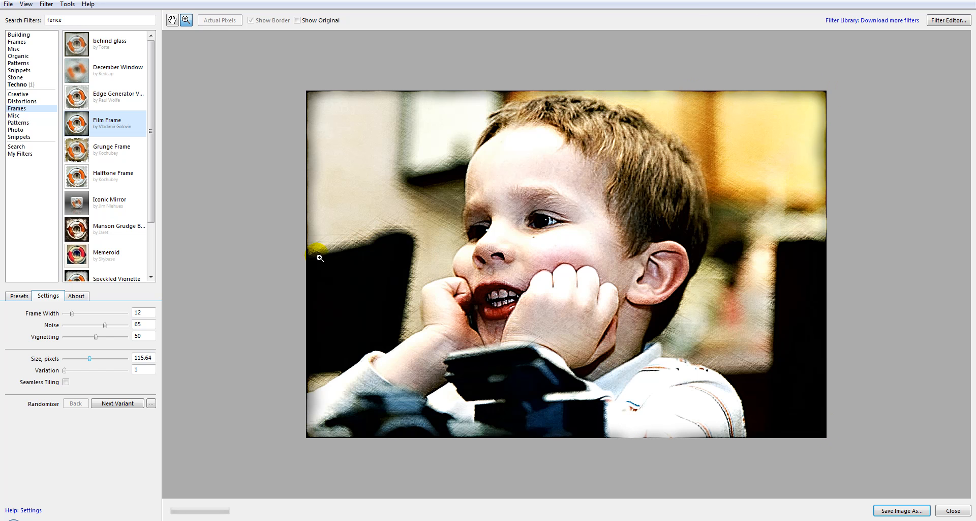
{"action": "left_click_drag", "start_coordinate": [90, 358], "coordinate": [111, 357]}
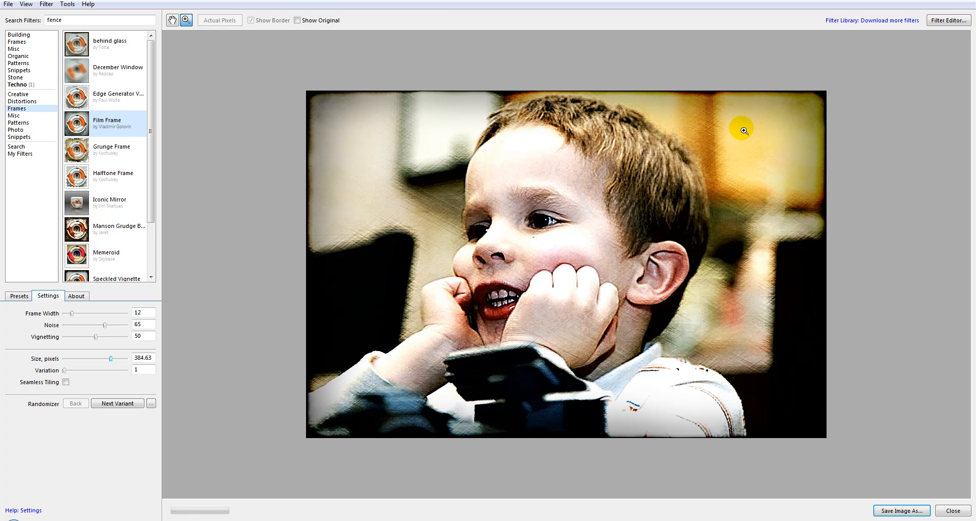
{"action": "mouse_move", "coordinate": [105, 326]}
{"action": "left_mouse_down"}
{"action": "mouse_move", "coordinate": [116, 326]}
{"action": "mouse_move", "coordinate": [87, 312]}
{"action": "mouse_move", "coordinate": [106, 336]}
{"action": "mouse_move", "coordinate": [92, 336]}
{"action": "left_mouse_up"}
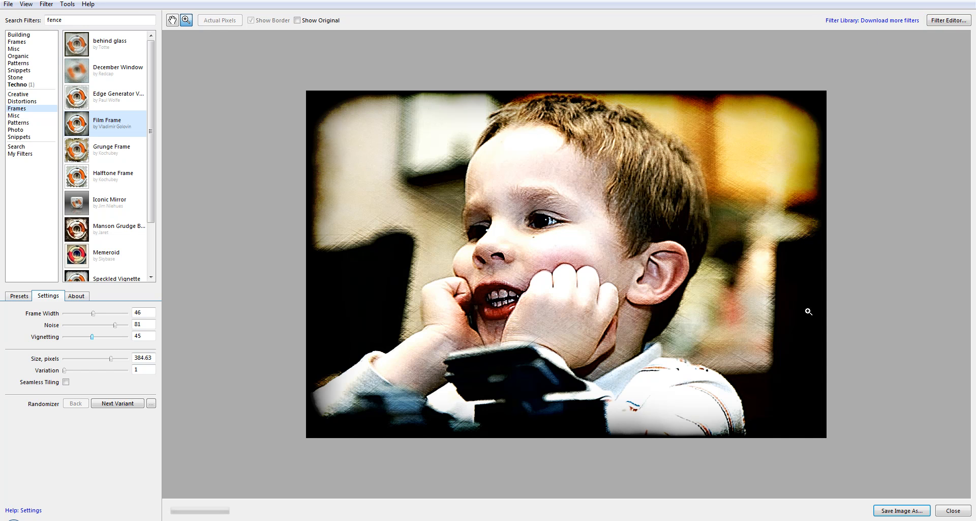
Preview the custom Dry tree bark and Nebula filters from the My Filters category
{"action": "left_click", "coordinate": [18, 154]}
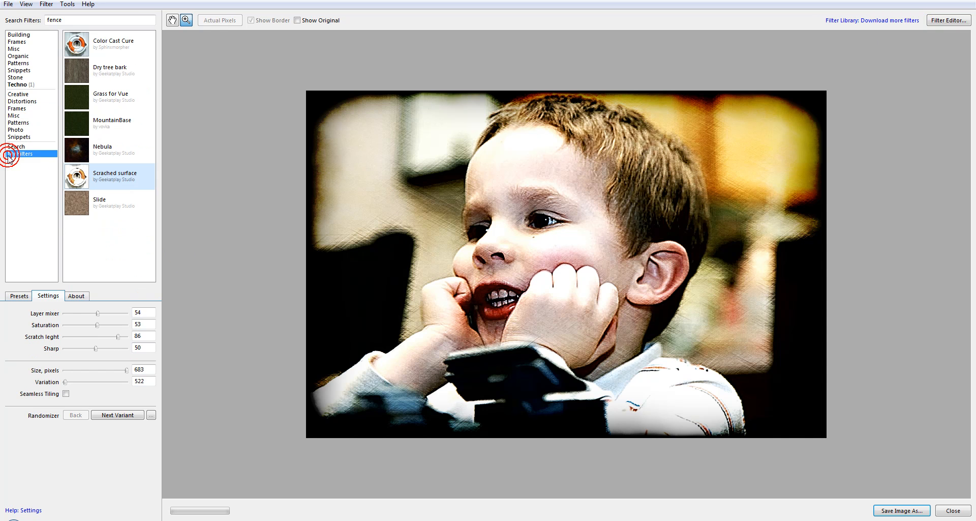
{"action": "left_click", "coordinate": [107, 71]}
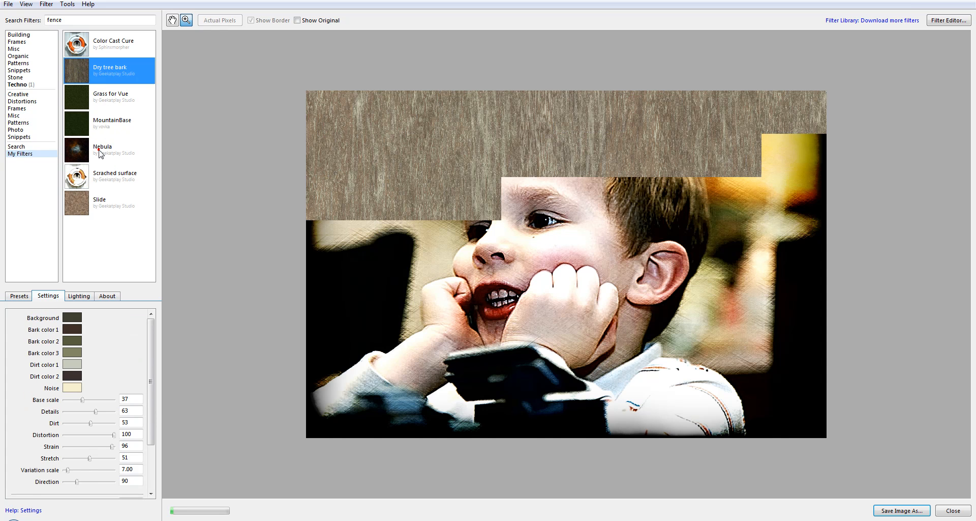
{"action": "left_click", "coordinate": [100, 151]}
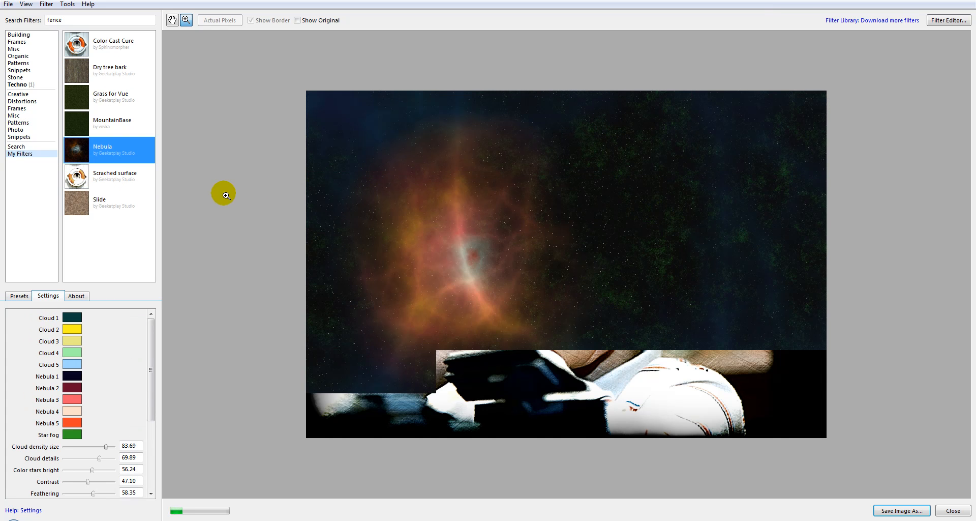
Open the existing Scrached surface filter in the Filter Editor and look over the list of available components
{"action": "left_click", "coordinate": [94, 174]}
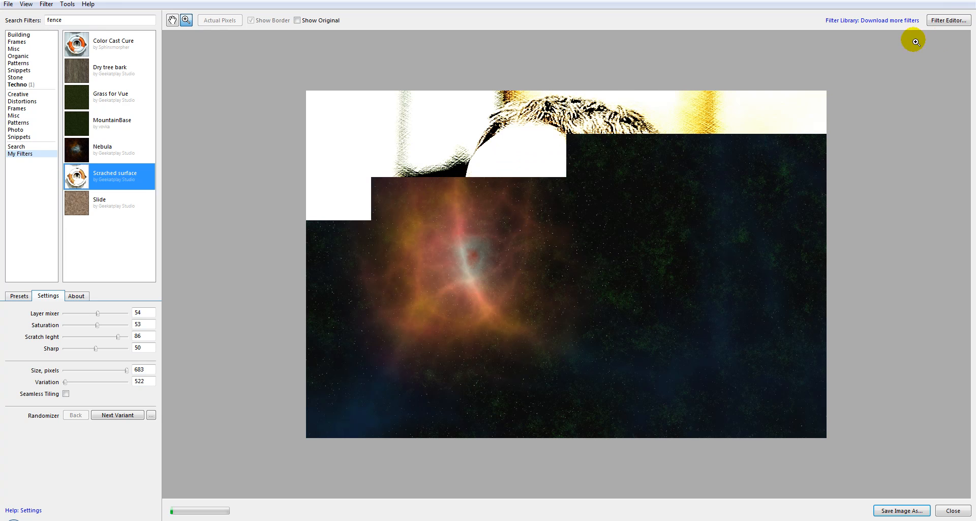
{"action": "left_click", "coordinate": [949, 21]}
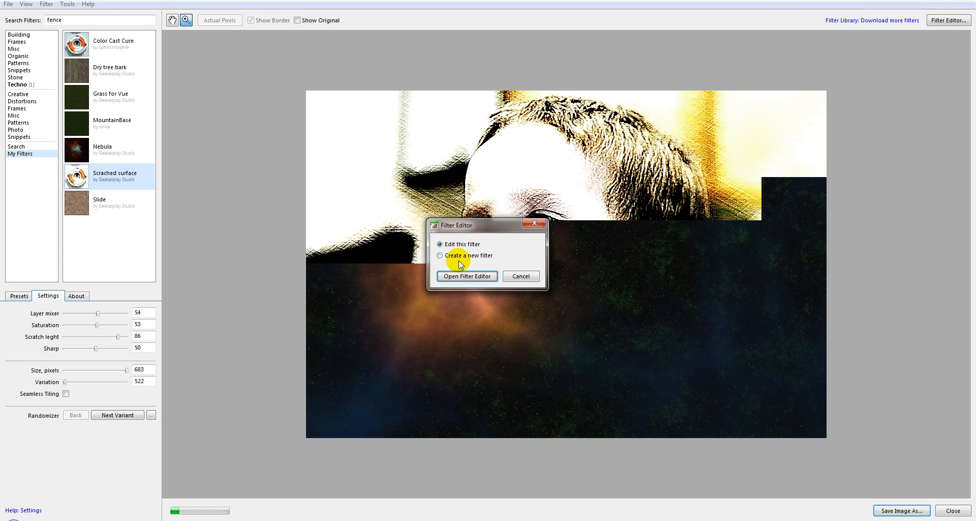
{"action": "left_click", "coordinate": [467, 276]}
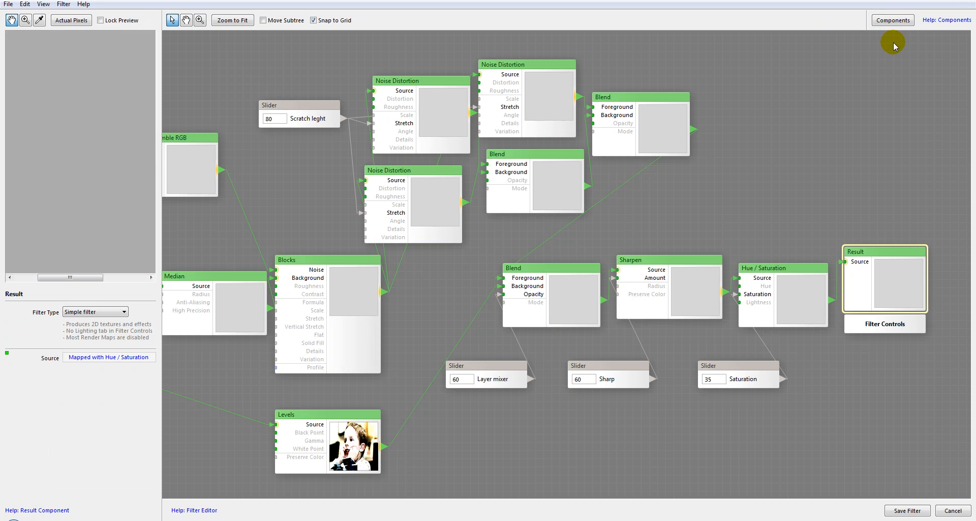
{"action": "left_click", "coordinate": [890, 21]}
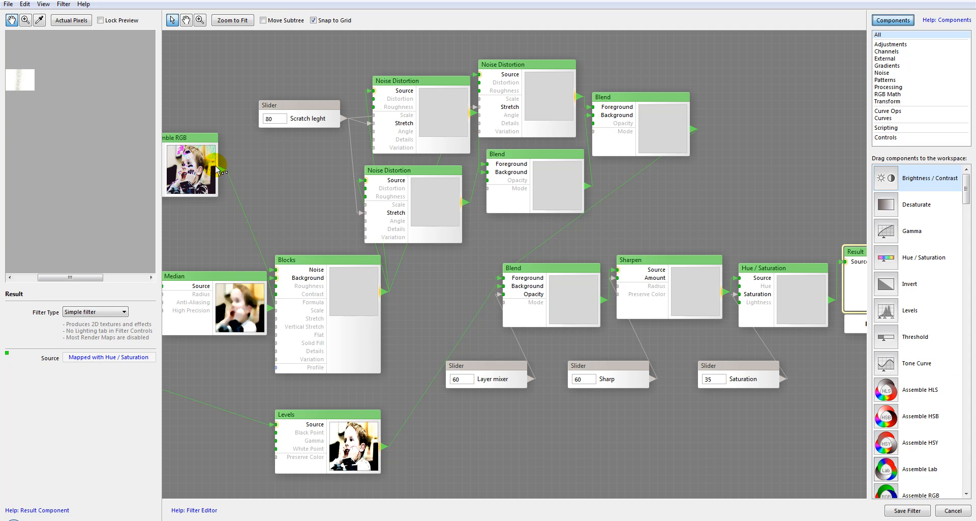
{"action": "left_click", "coordinate": [894, 20]}
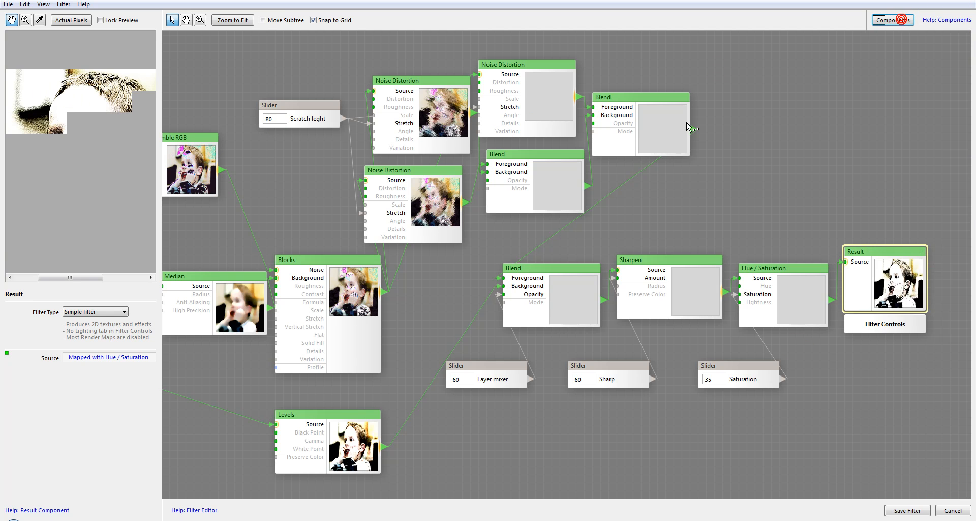